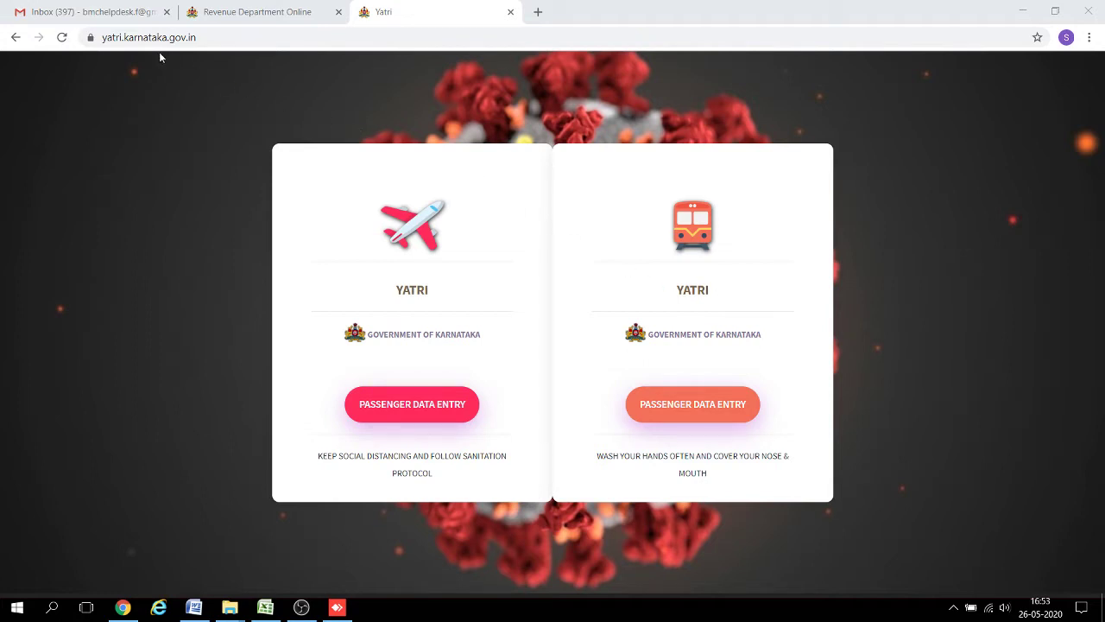
From the Yatri portal, start train PASSENGER DATA ENTRY and scroll through the passenger form.
click(206, 37)
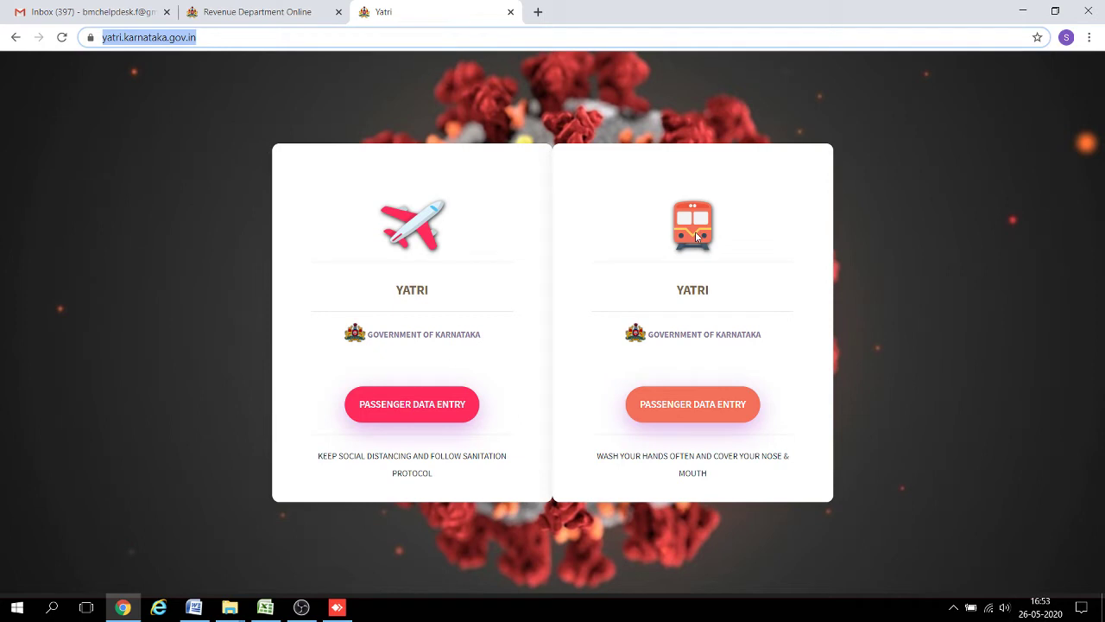
click(698, 411)
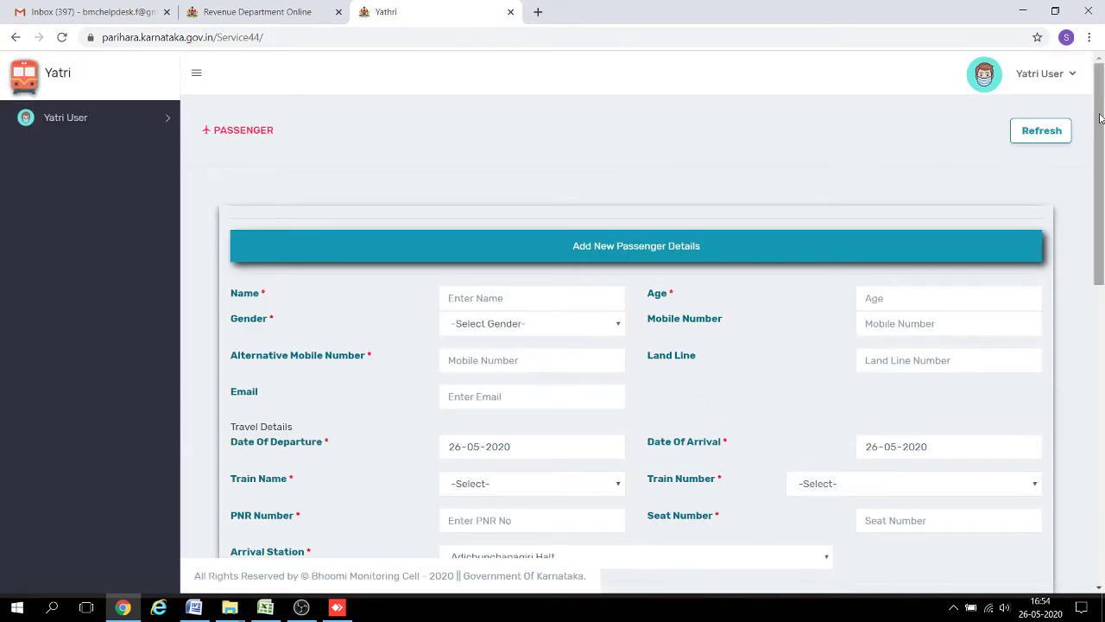
drag(1100, 118, 1101, 93)
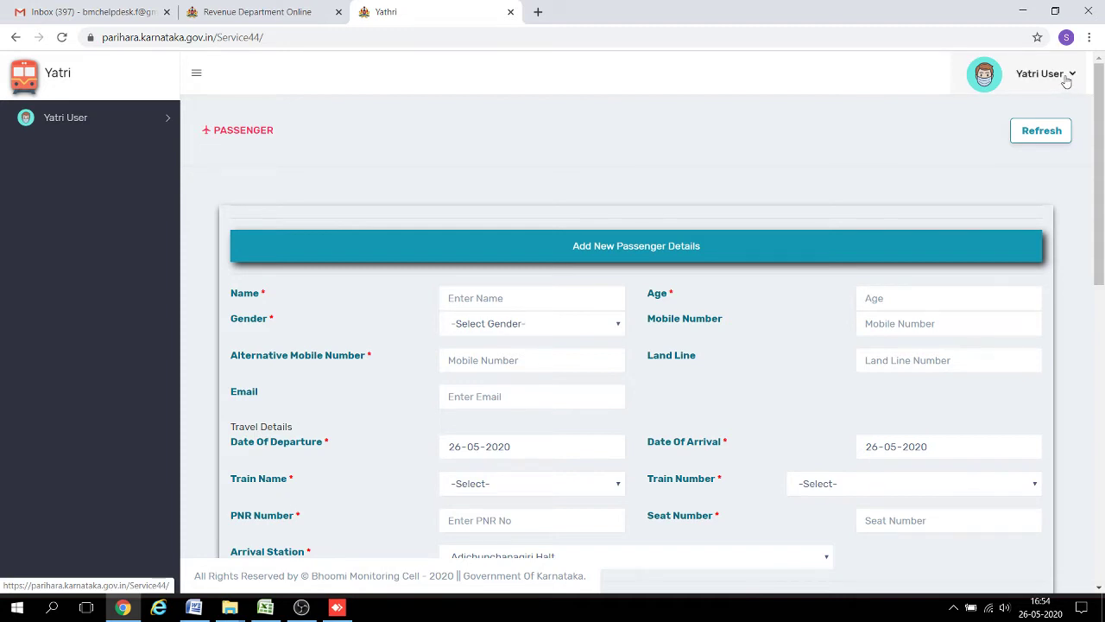
Log in through Officer Login using the saved officer username and its password.
click(1066, 77)
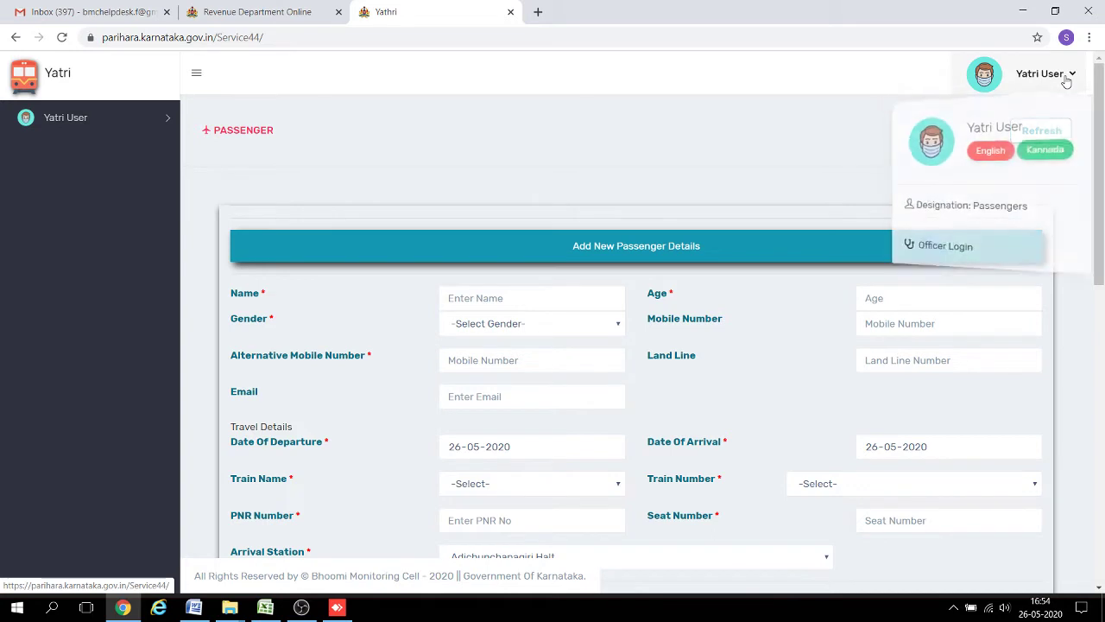
click(950, 252)
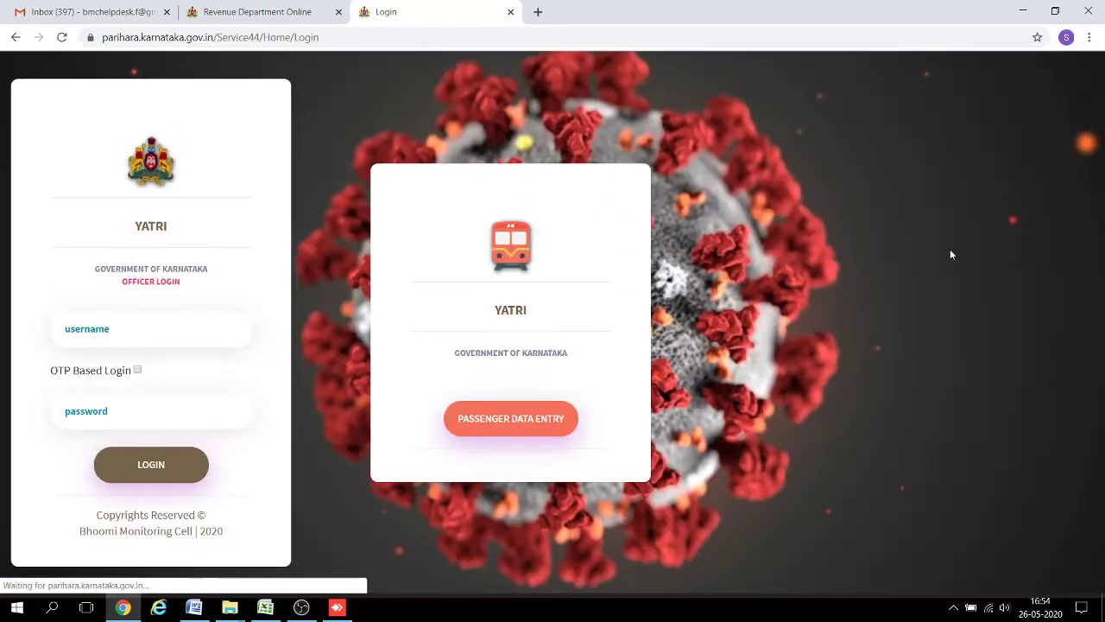
click(101, 328)
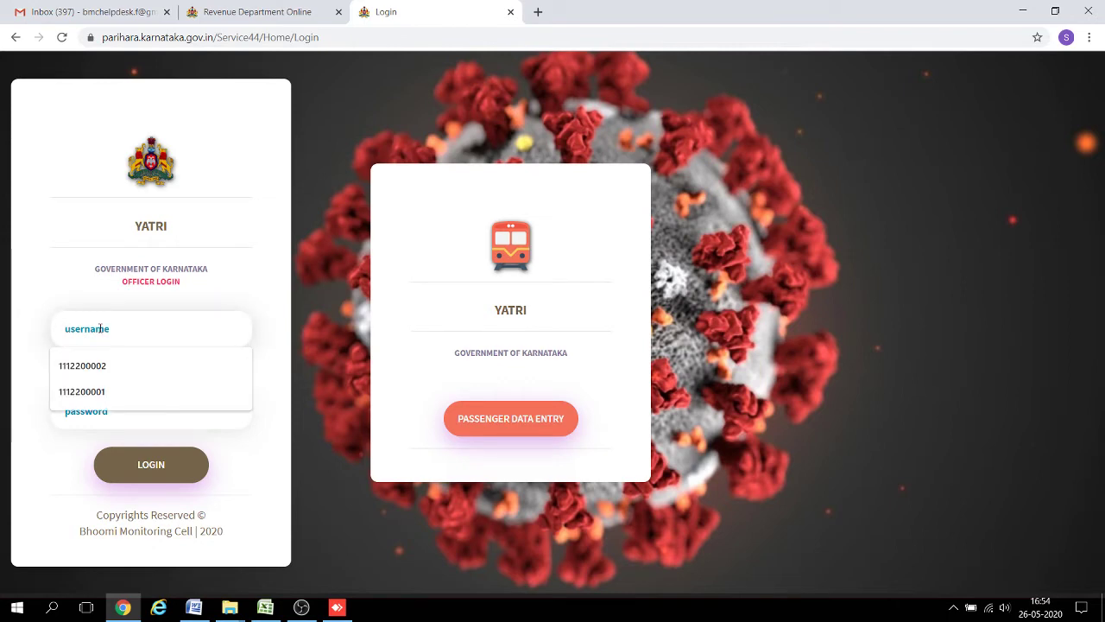
click(95, 392)
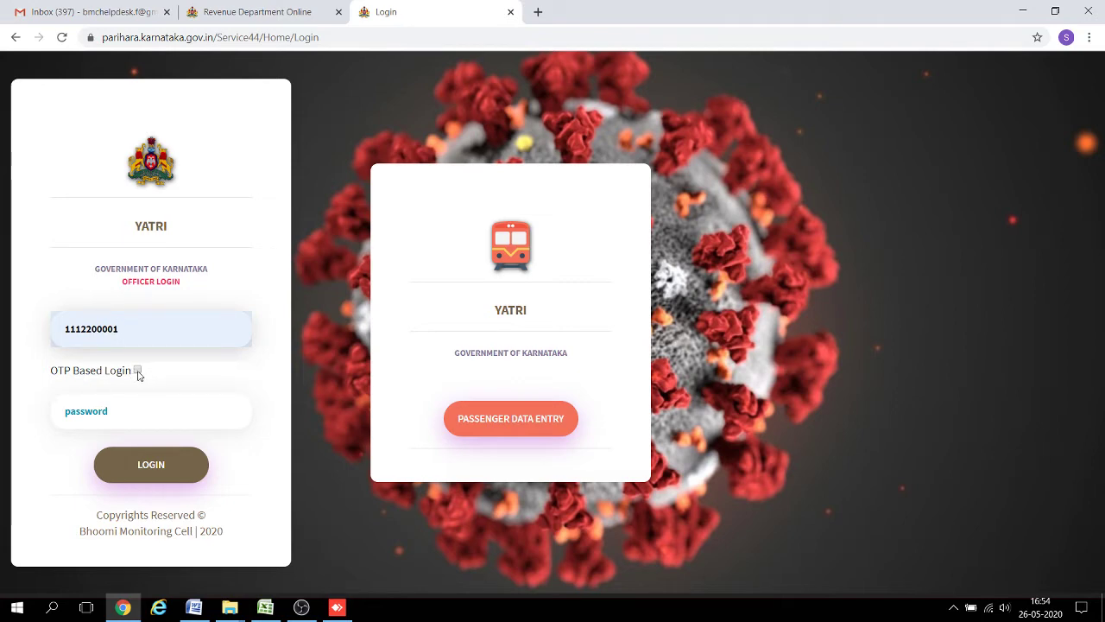
click(108, 406)
text(•••)
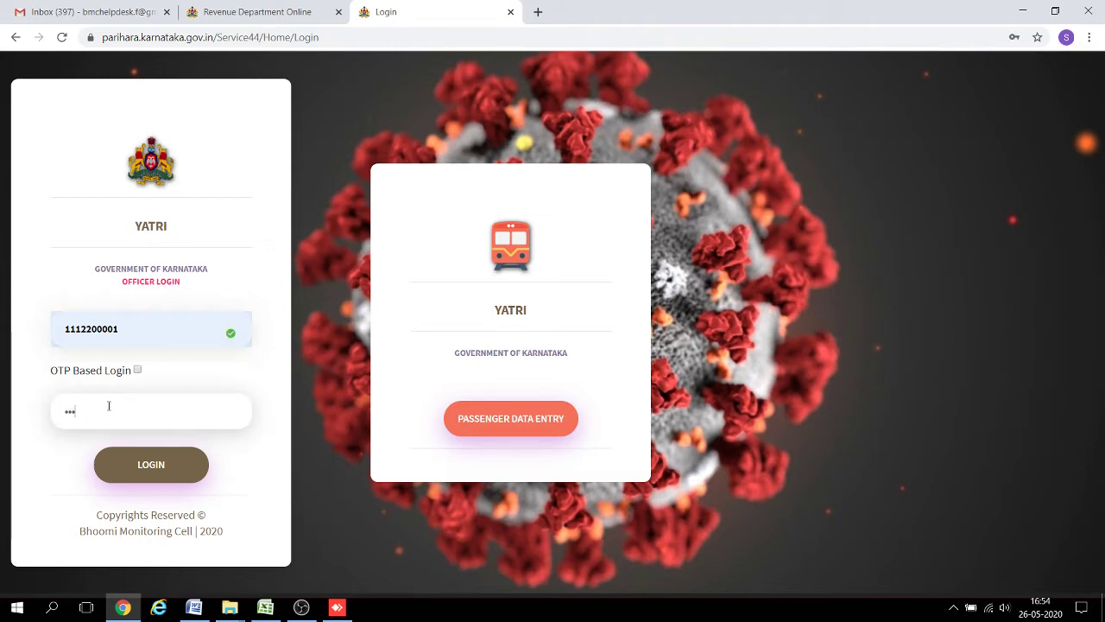
click(131, 478)
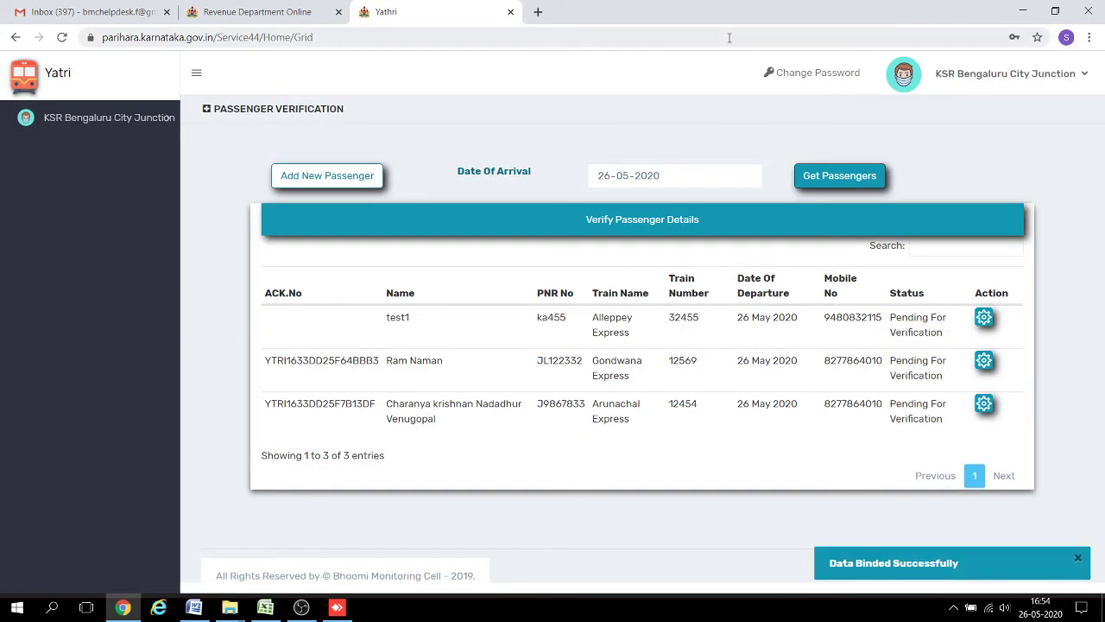
Dismiss the Change Password panel and start adding a new passenger from the verification page.
click(833, 77)
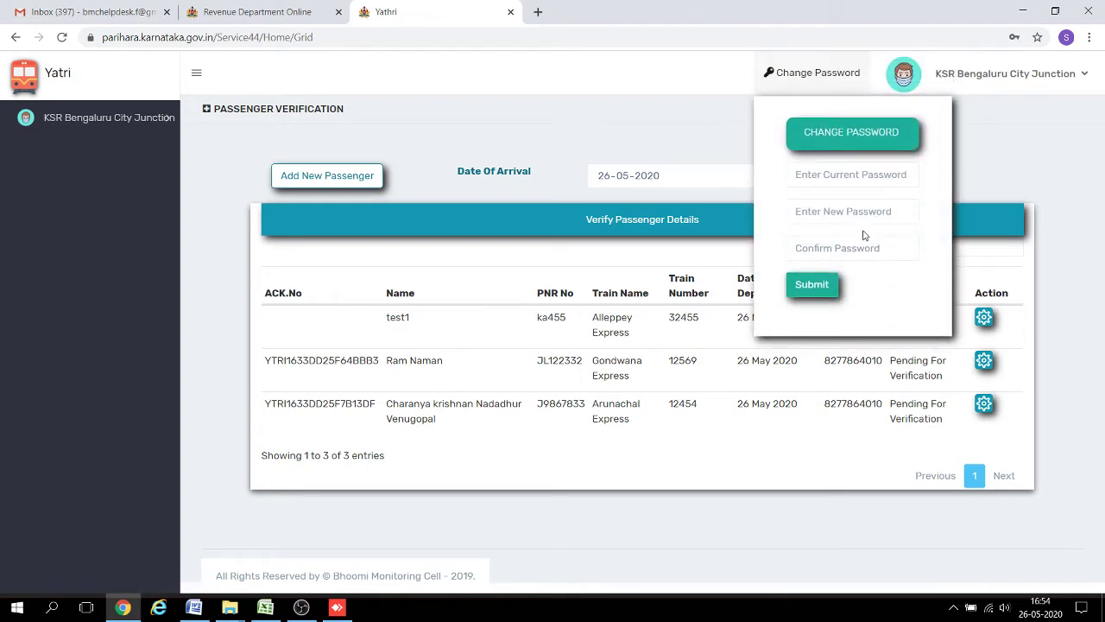
click(675, 140)
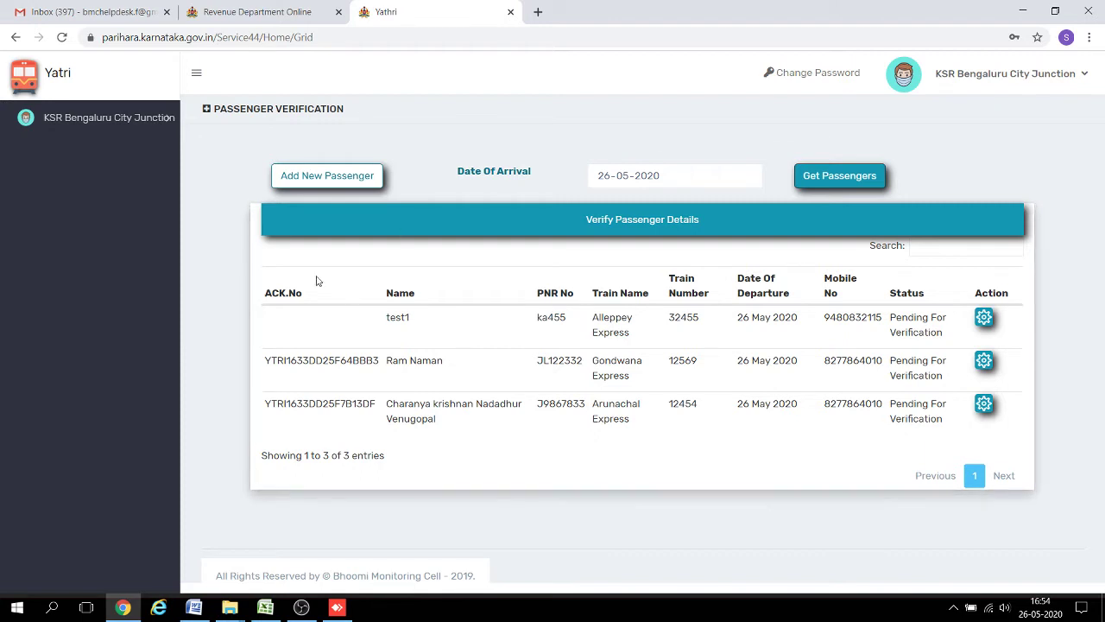
click(364, 179)
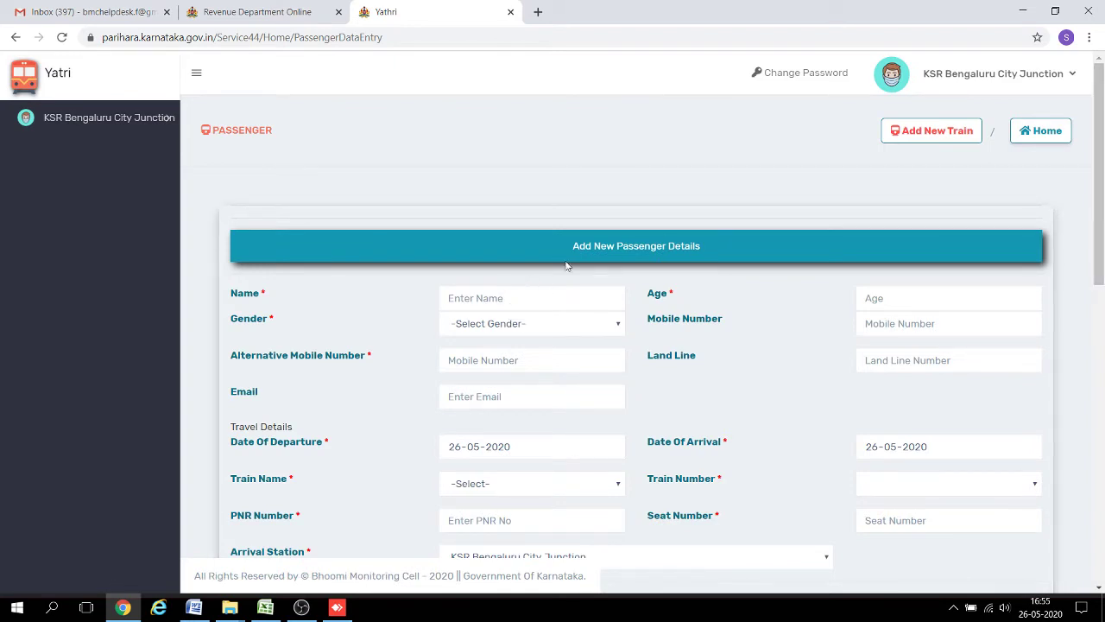
Enter passenger name test6, age 32, and gender Male.
click(521, 295)
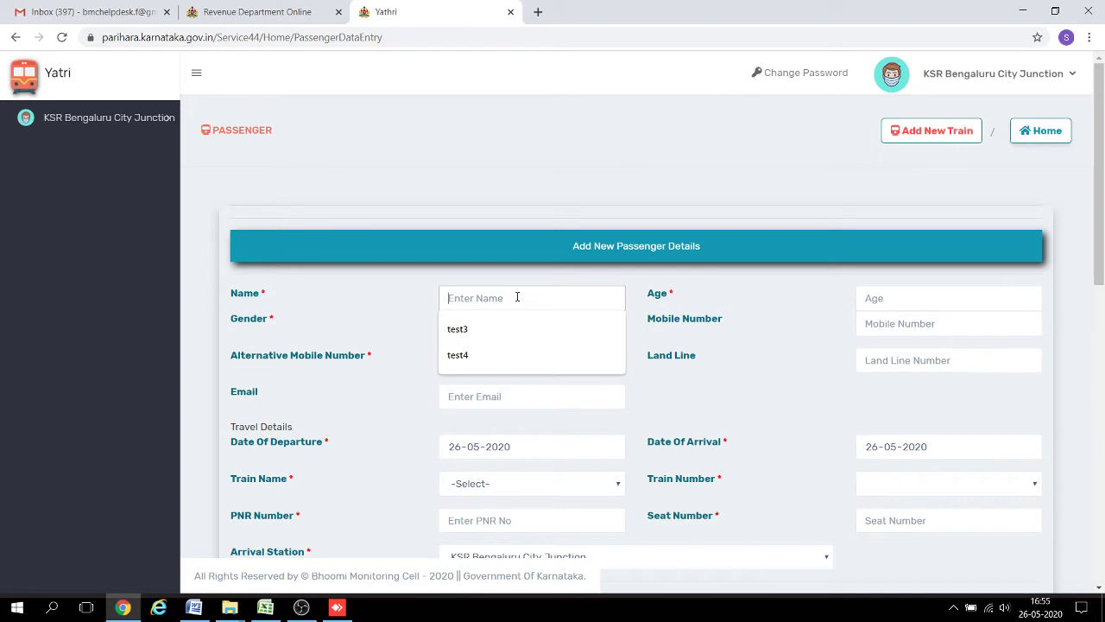
text(test6)
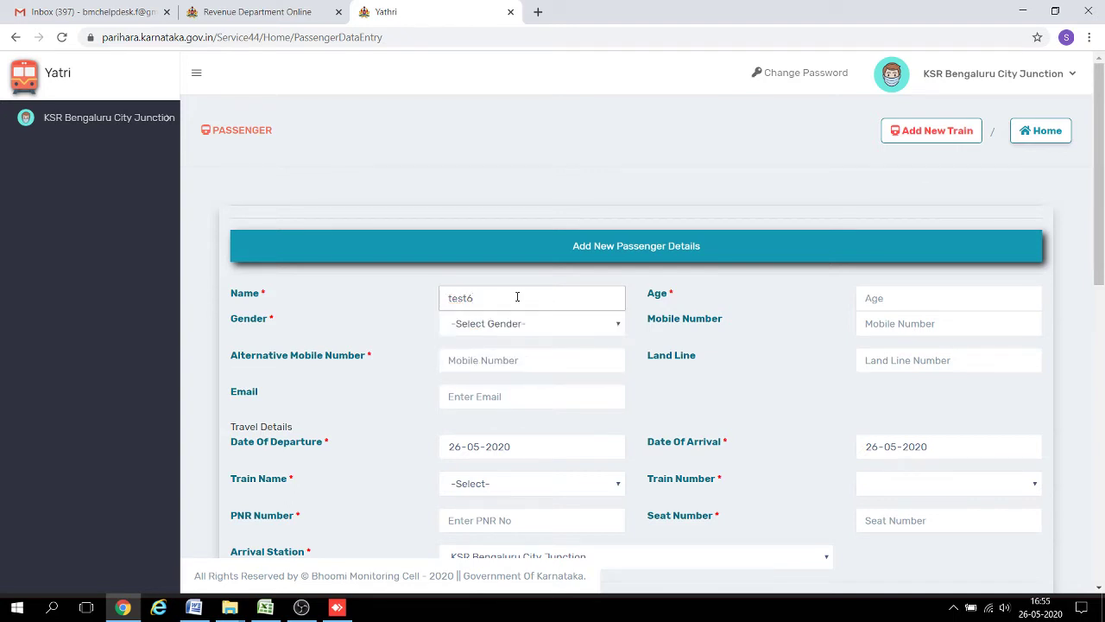
key(Tab)
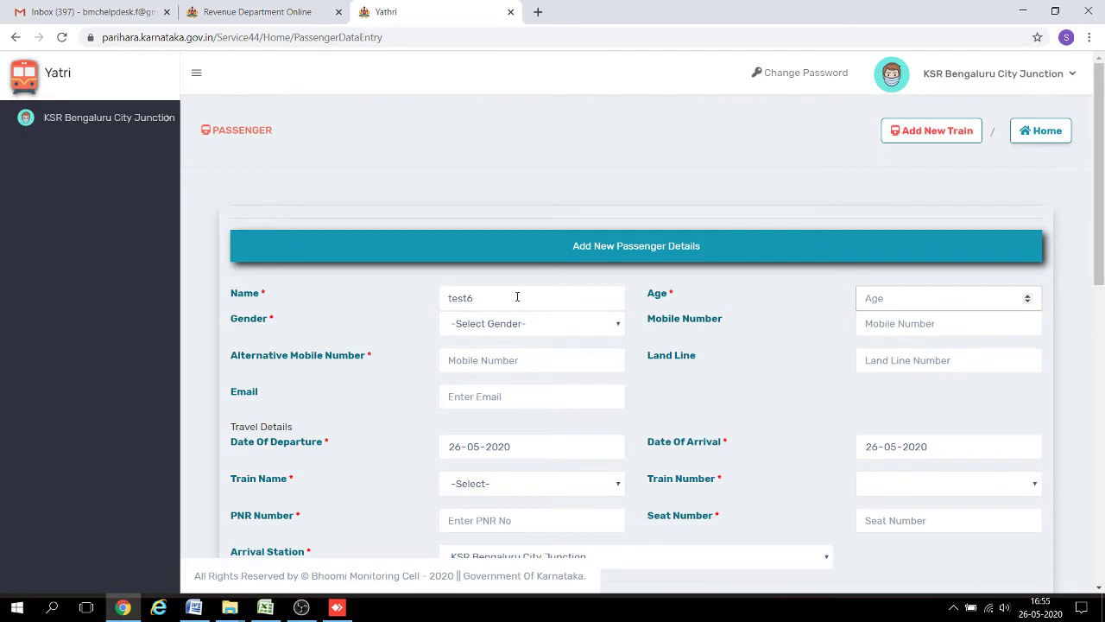
text(32)
key(Tab)
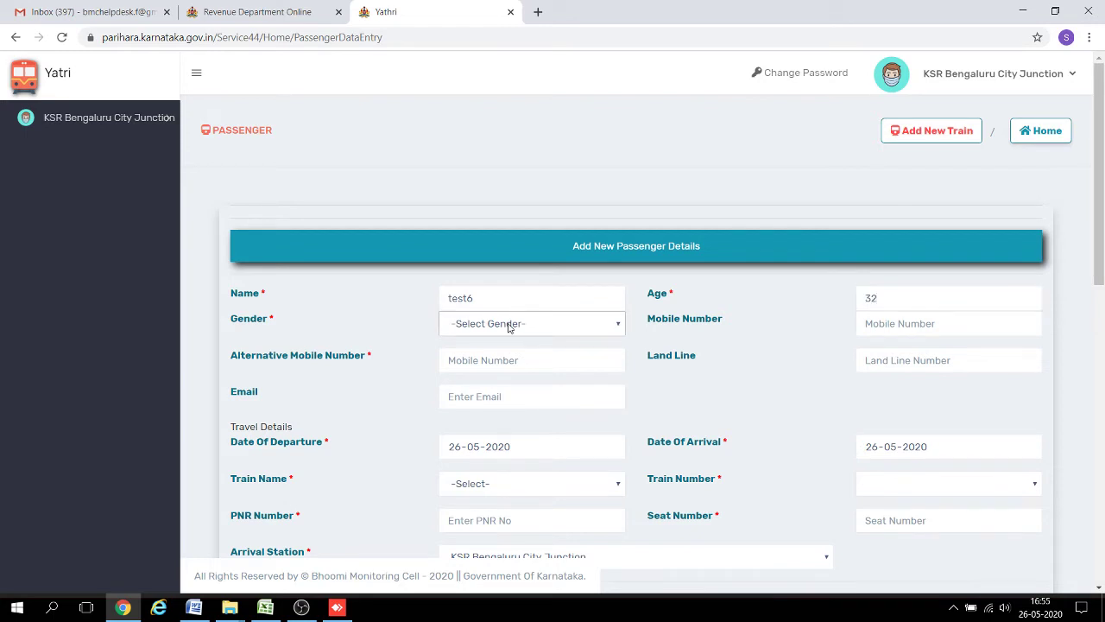
click(507, 326)
click(506, 352)
Fill in the mobile and alternative mobile numbers and set departure date 25-05-2020.
click(884, 322)
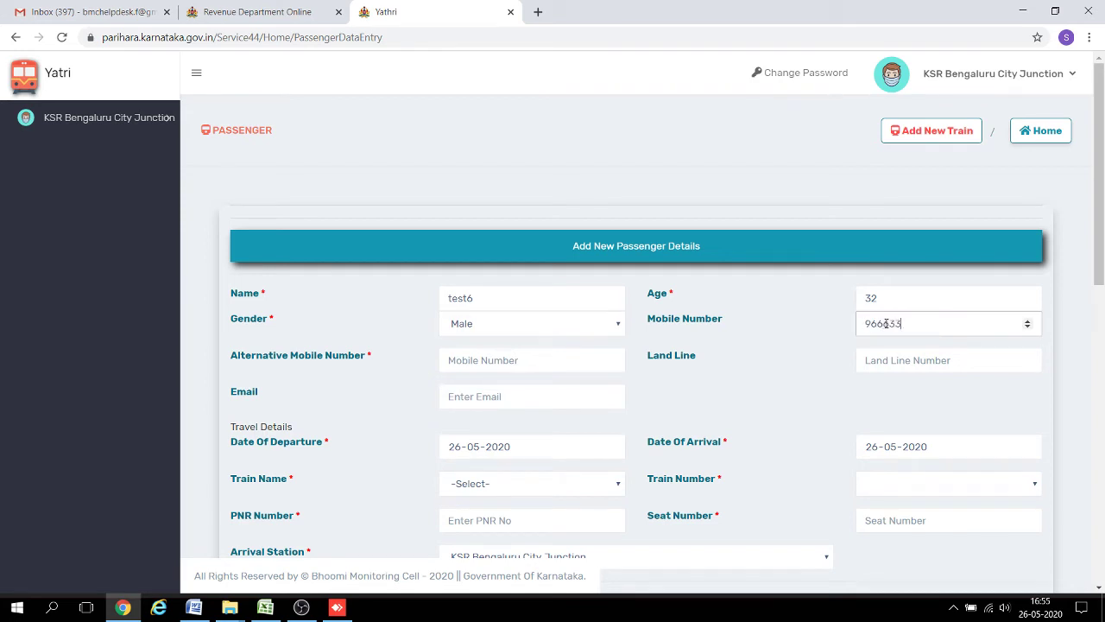
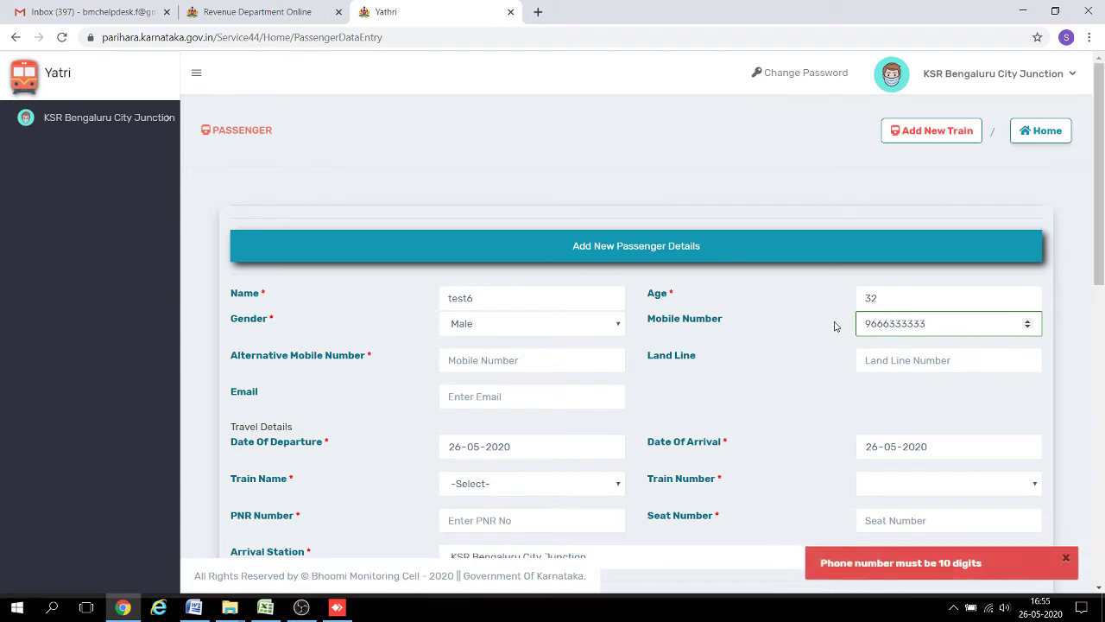
click(504, 359)
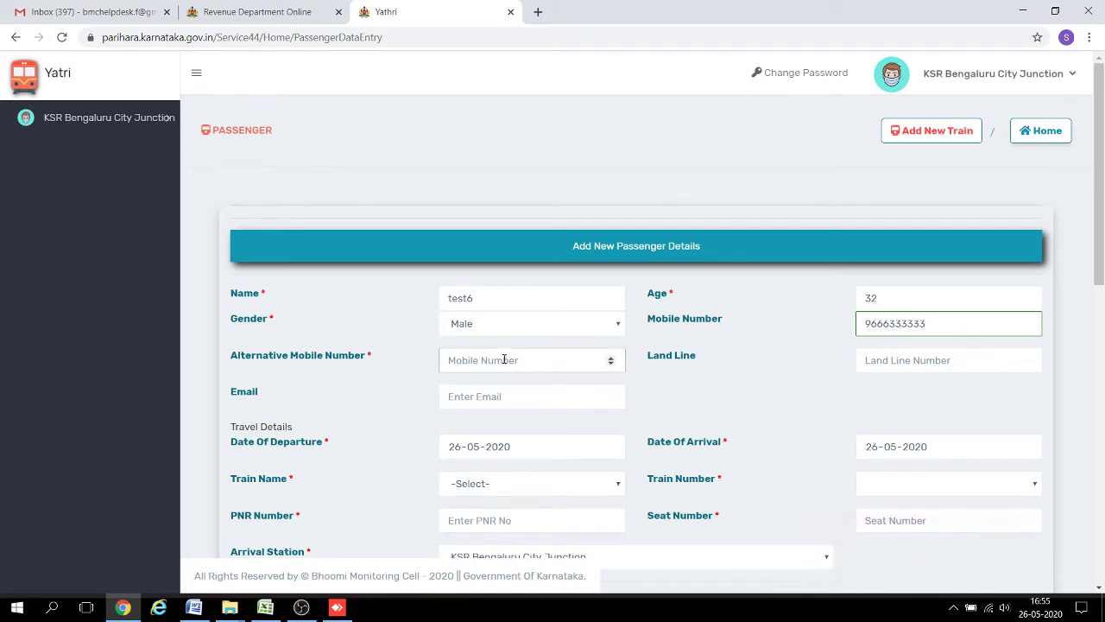
drag(1097, 269, 1089, 296)
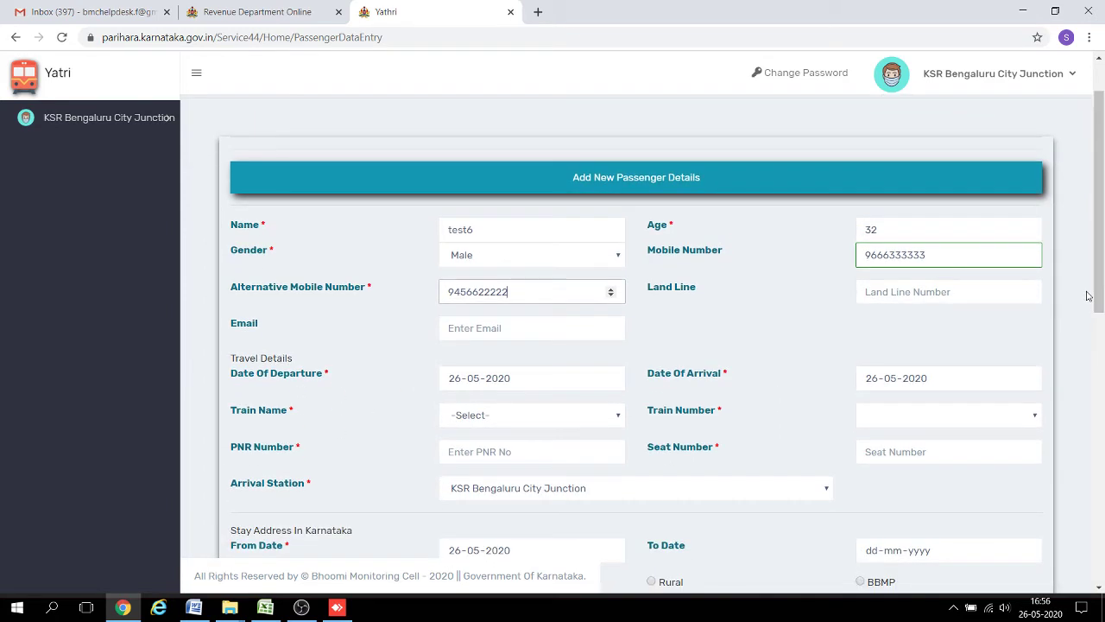
click(453, 383)
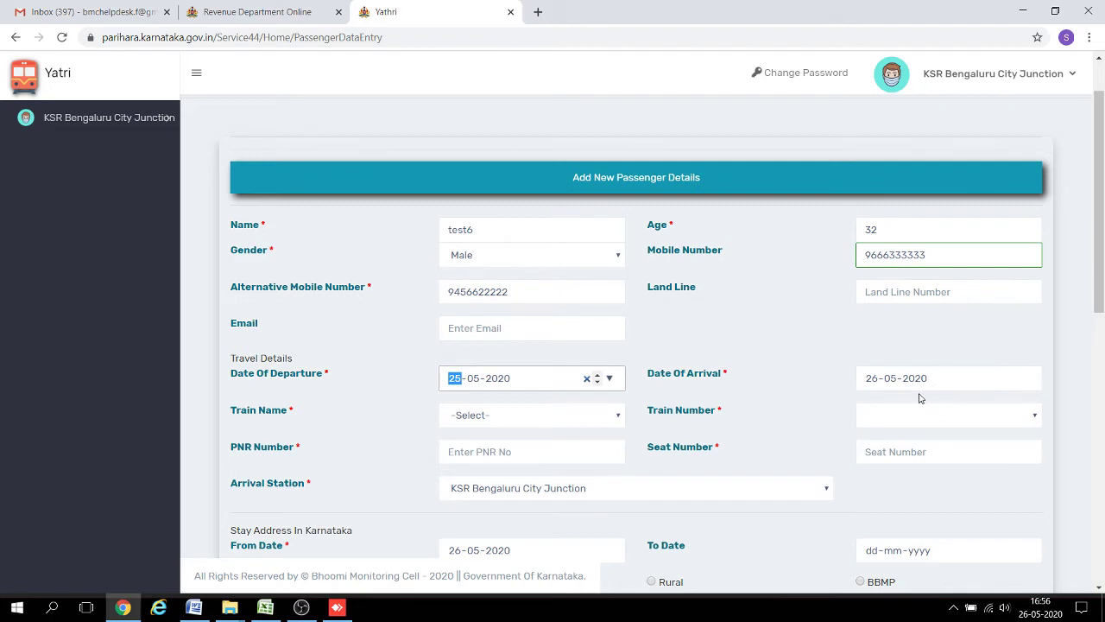
click(587, 416)
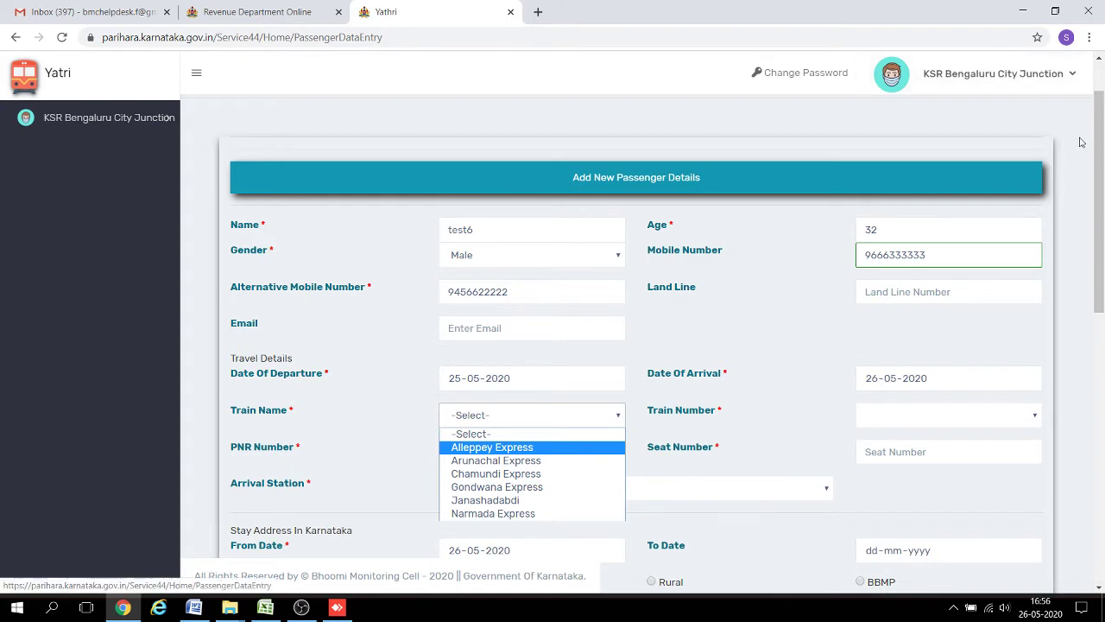
click(1101, 162)
scroll(1101, 163, up, 2)
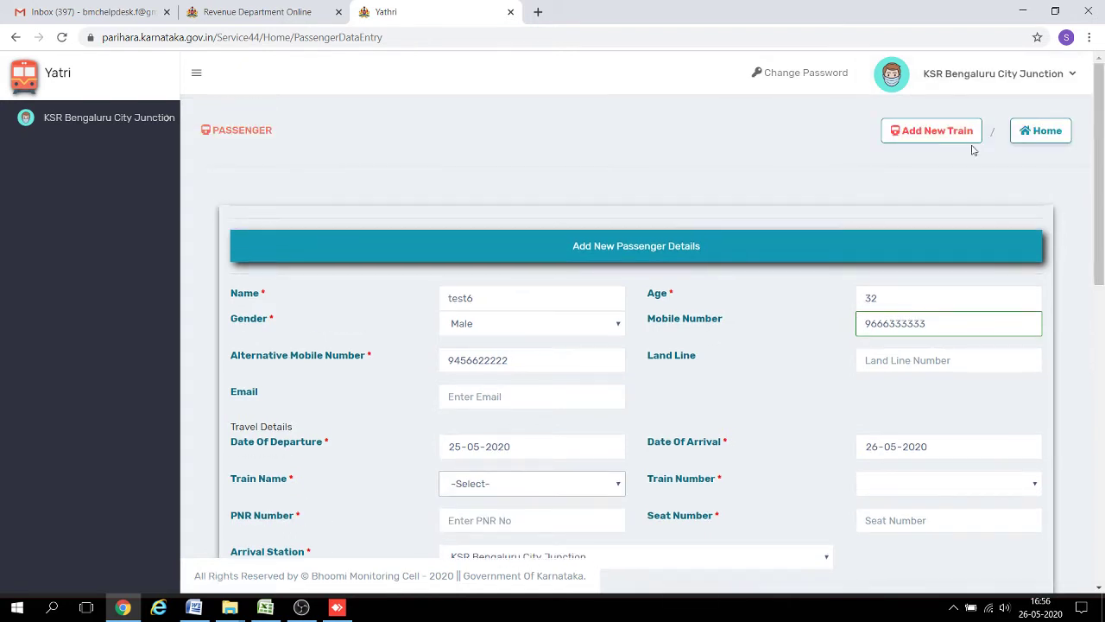
Open the Add New Train/Schedule panel and begin entering a new train.
click(943, 135)
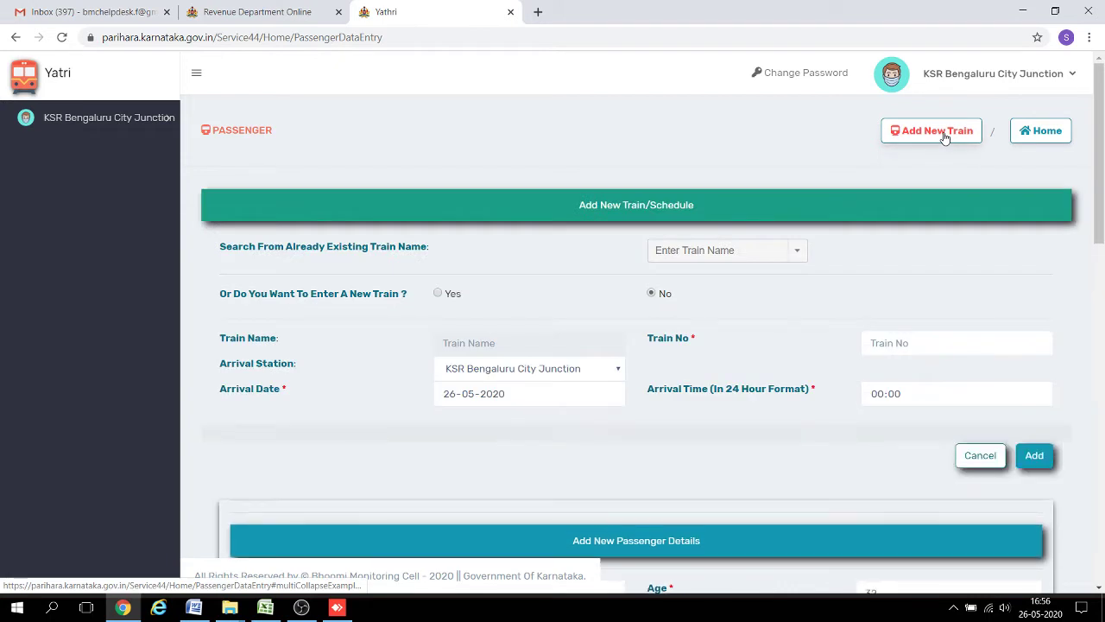
click(438, 294)
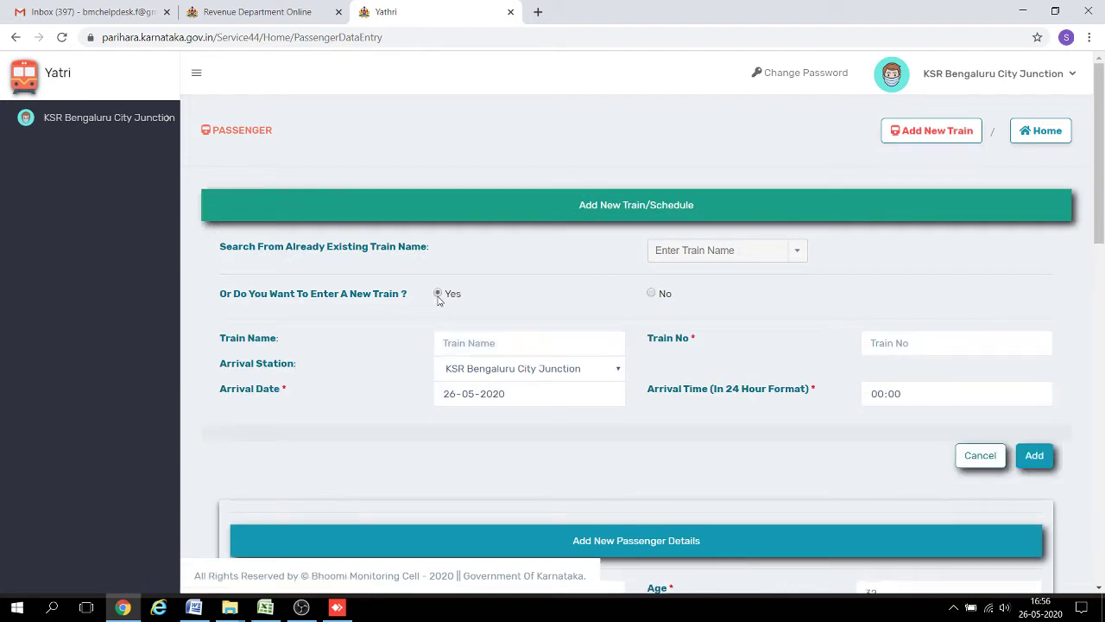
click(467, 344)
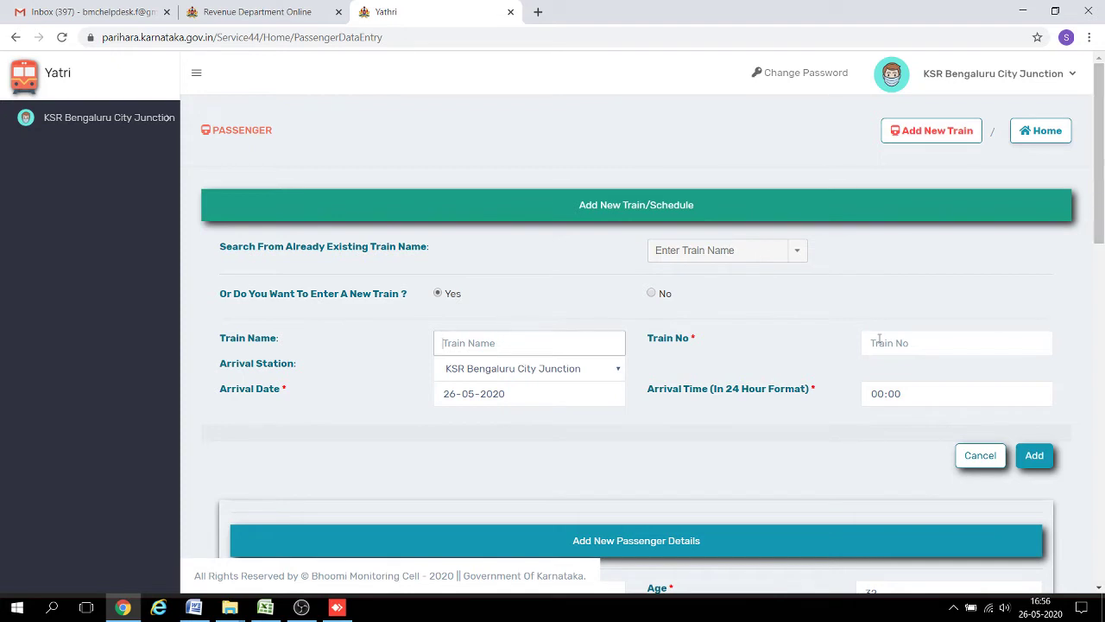
drag(784, 267, 821, 234)
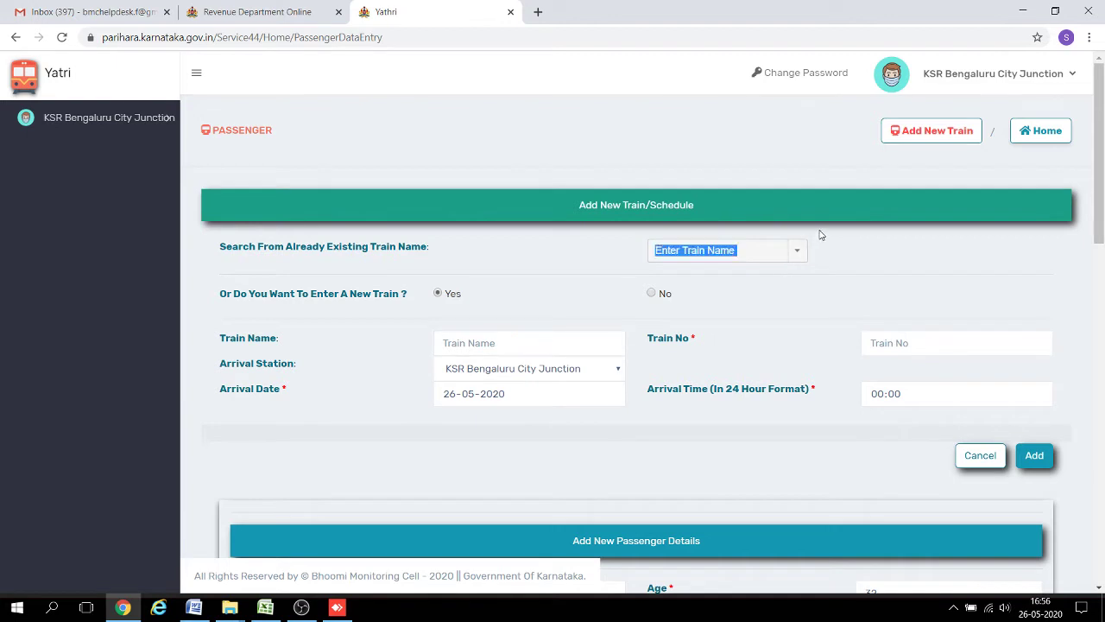
Choose Gondwana Express as the existing train and set new-train entry to No.
click(797, 250)
click(797, 250)
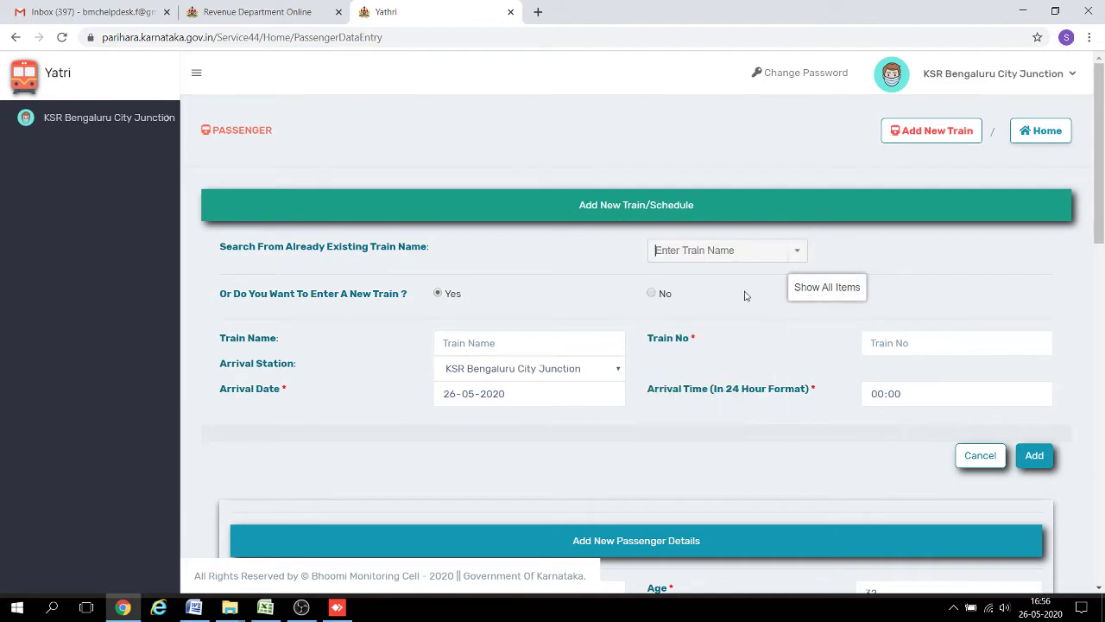
click(799, 252)
click(715, 333)
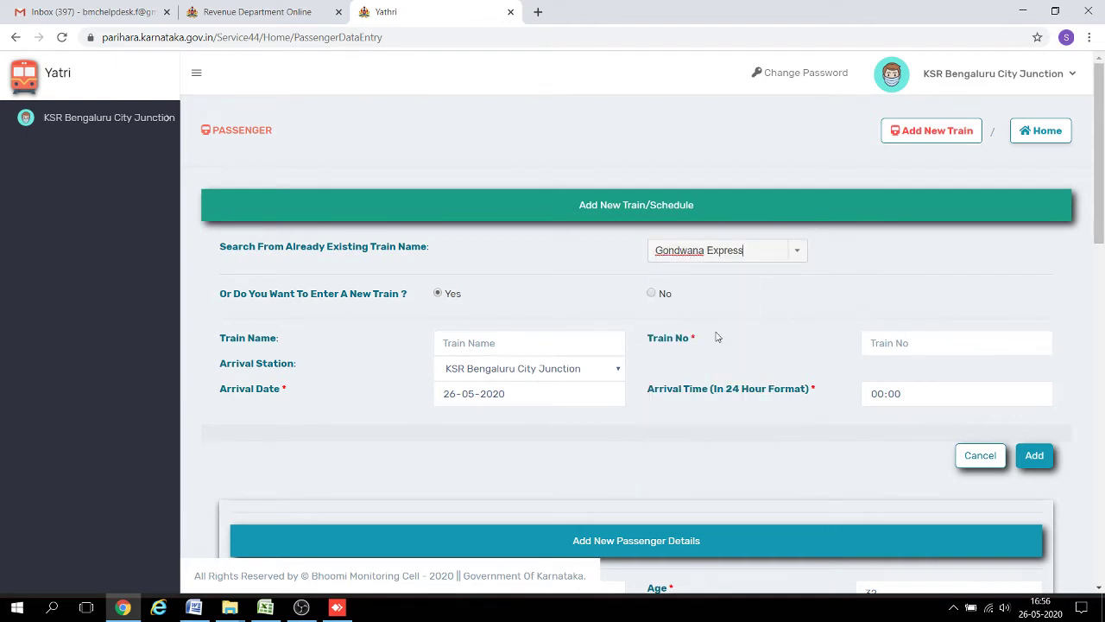
click(879, 339)
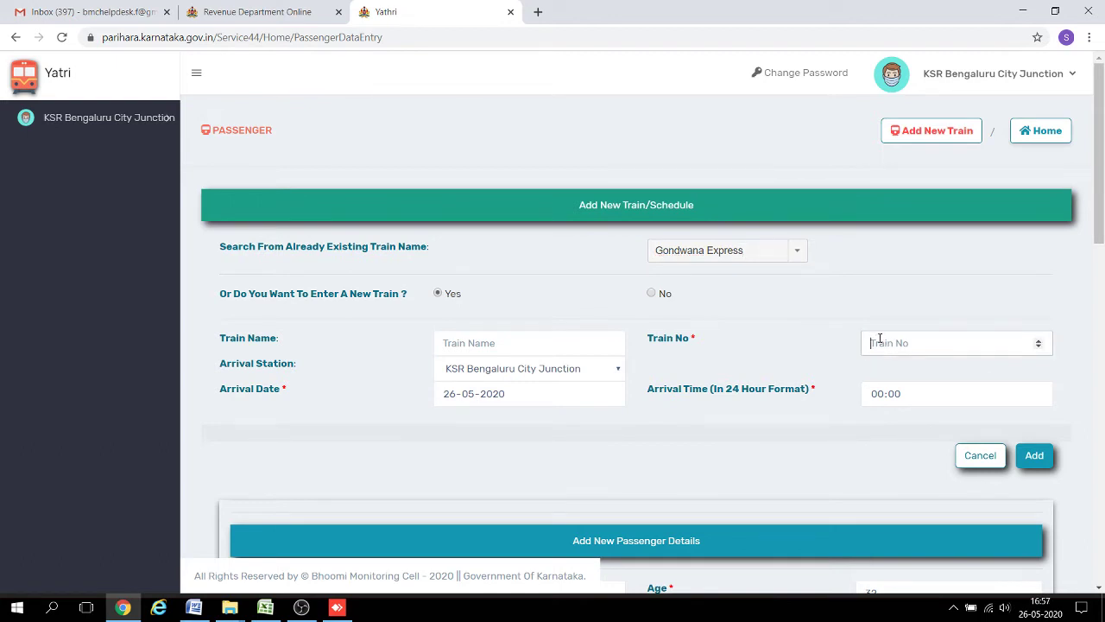
click(651, 294)
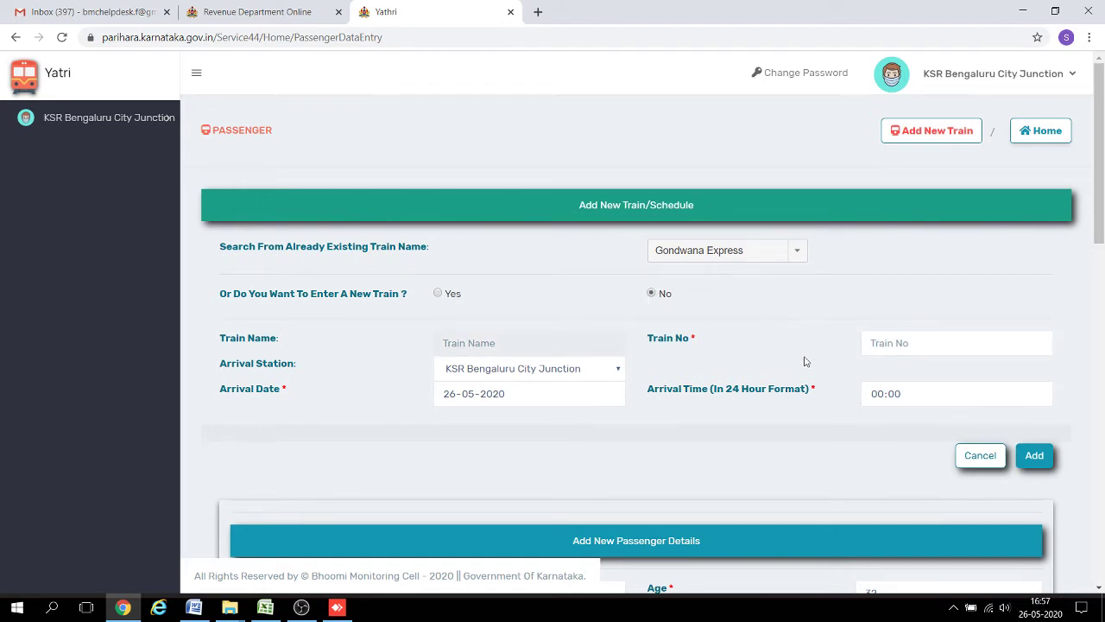
click(893, 352)
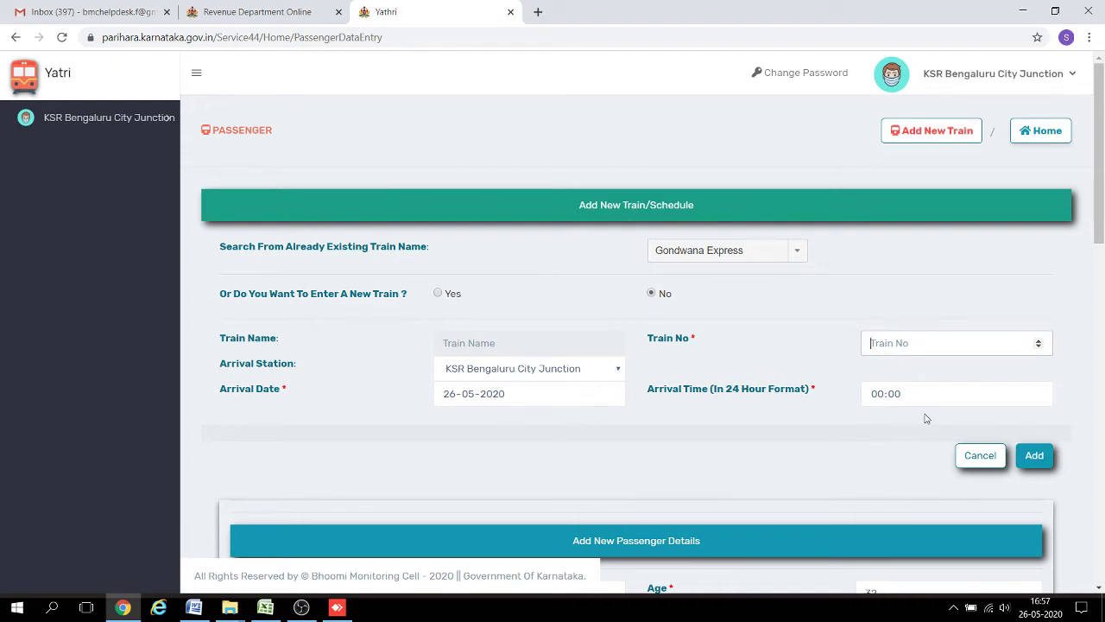
drag(1101, 190, 1101, 214)
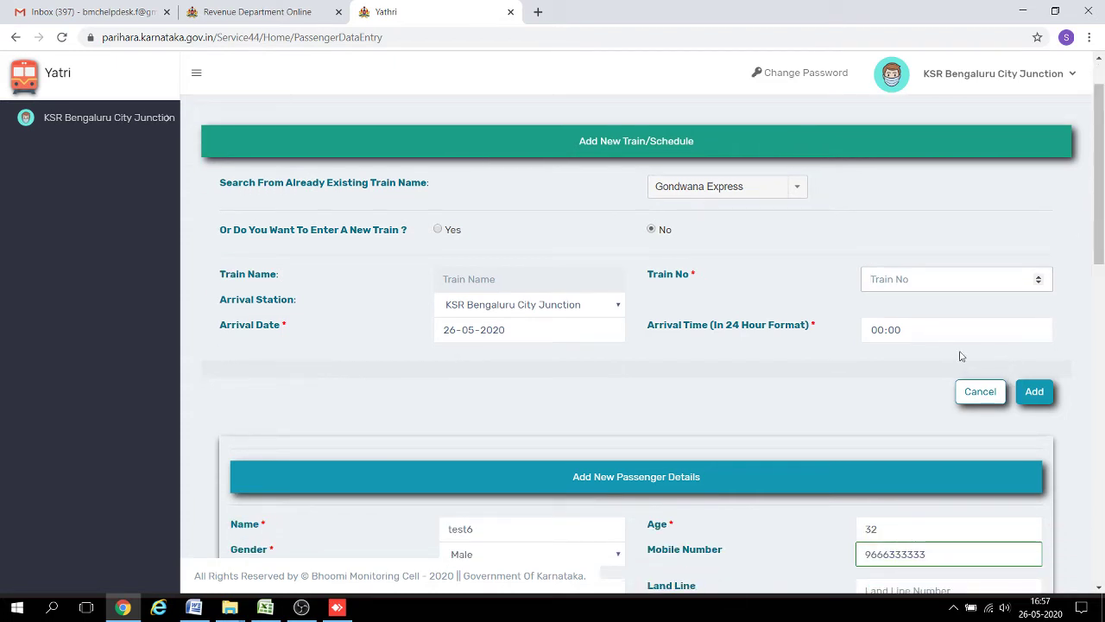
Set the passenger's train to Chamundi Express, service 16216 on May 26 at 3:00PM.
click(986, 393)
scroll(798, 192, down, 4)
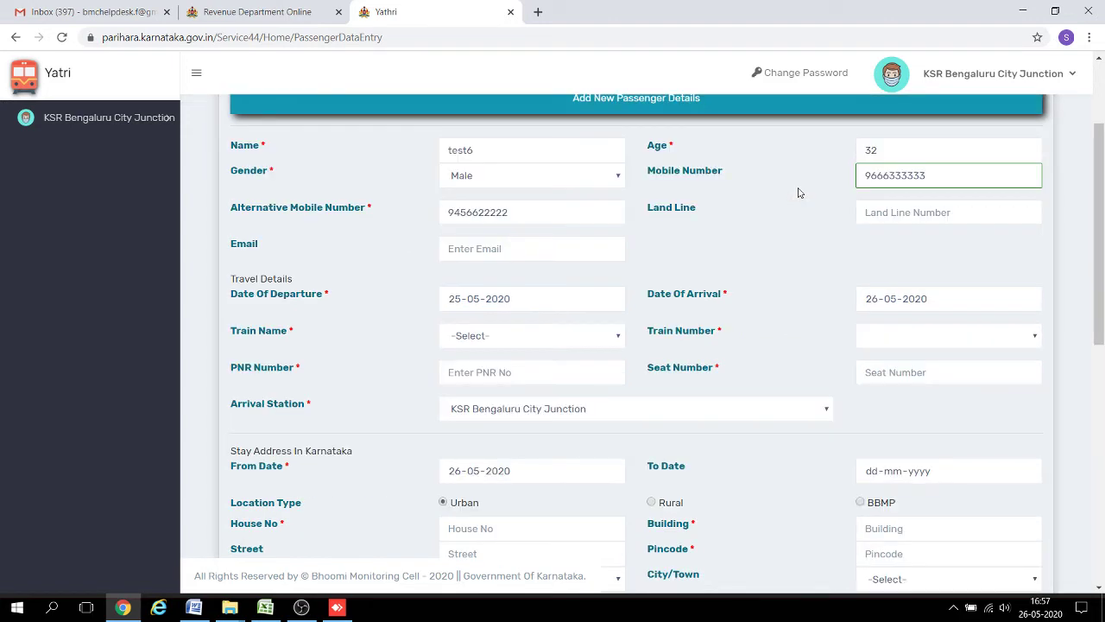
drag(1102, 262, 1079, 236)
click(570, 402)
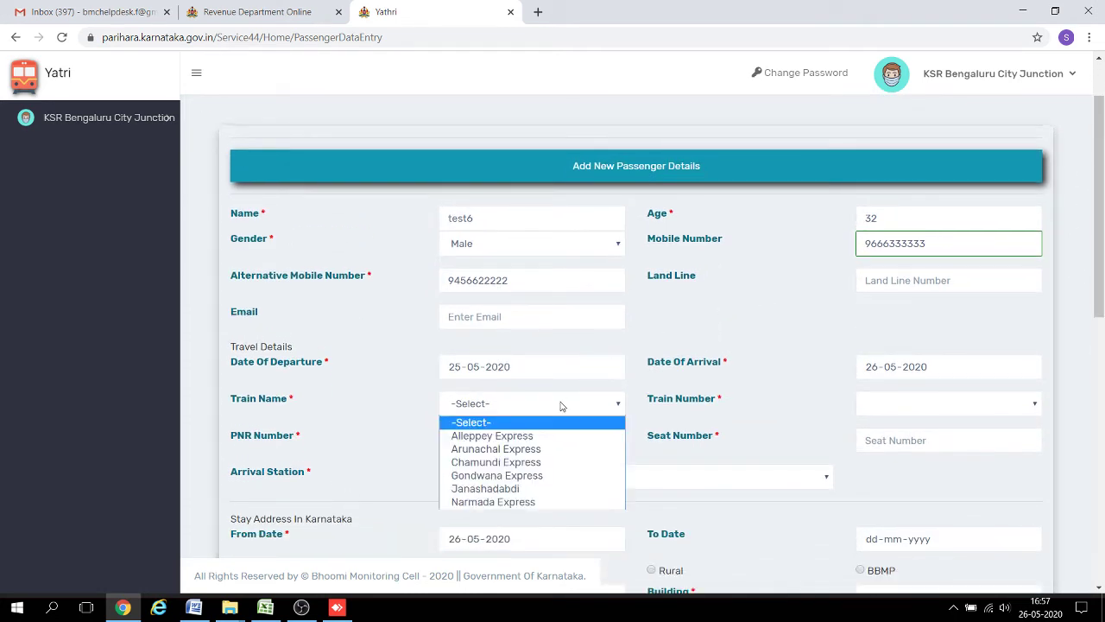
click(538, 463)
click(886, 404)
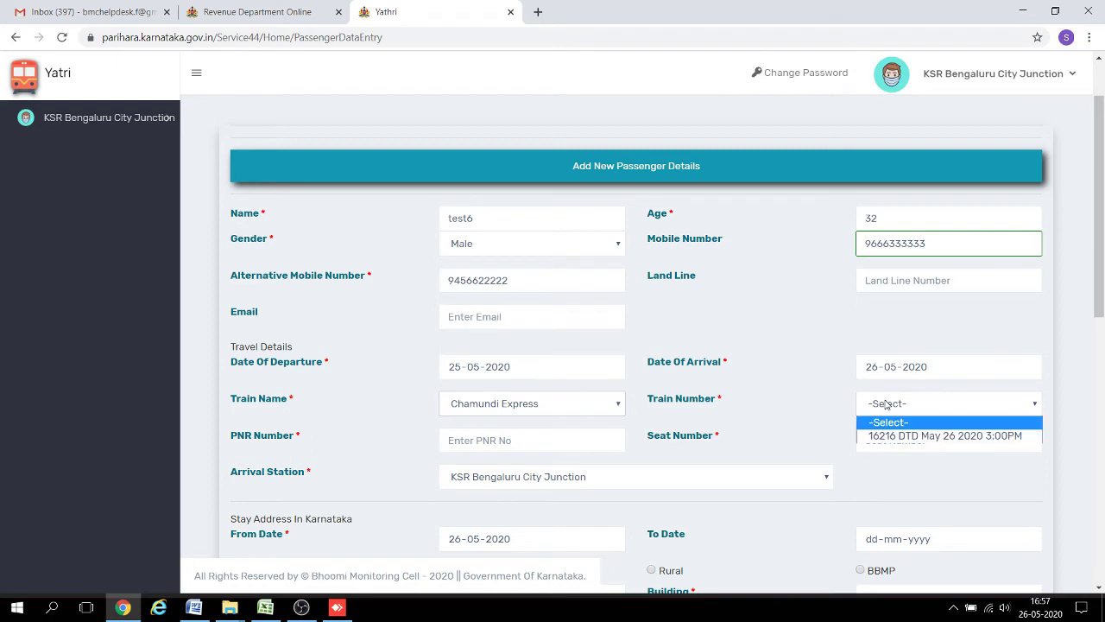
click(886, 436)
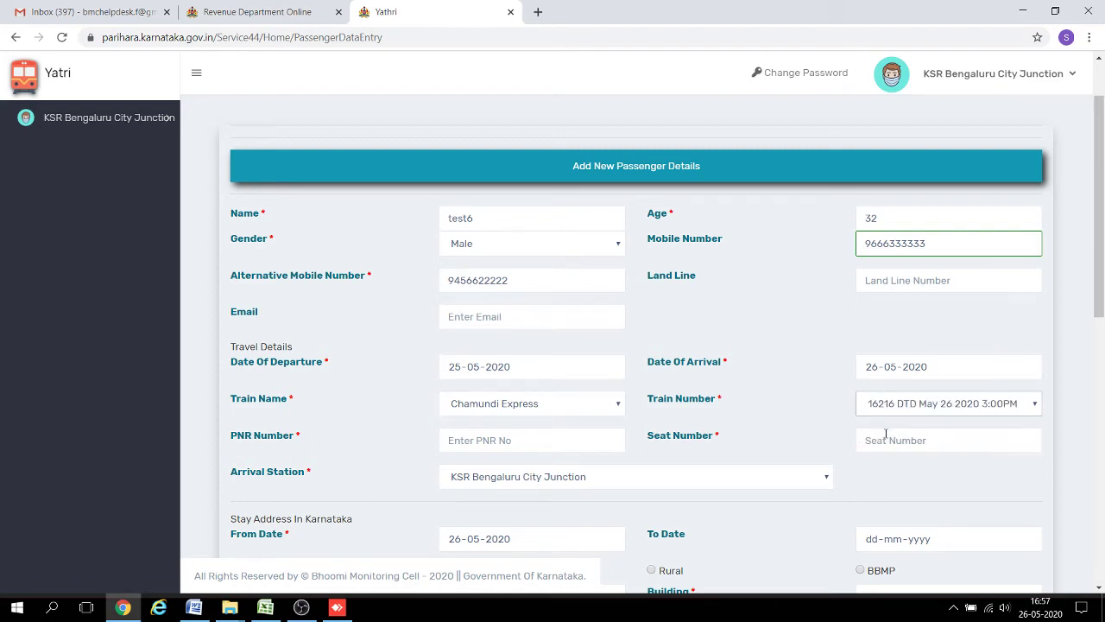
Enter the PNR and seat 45, keeping KSR Bengaluru City Junction as arrival station.
click(457, 436)
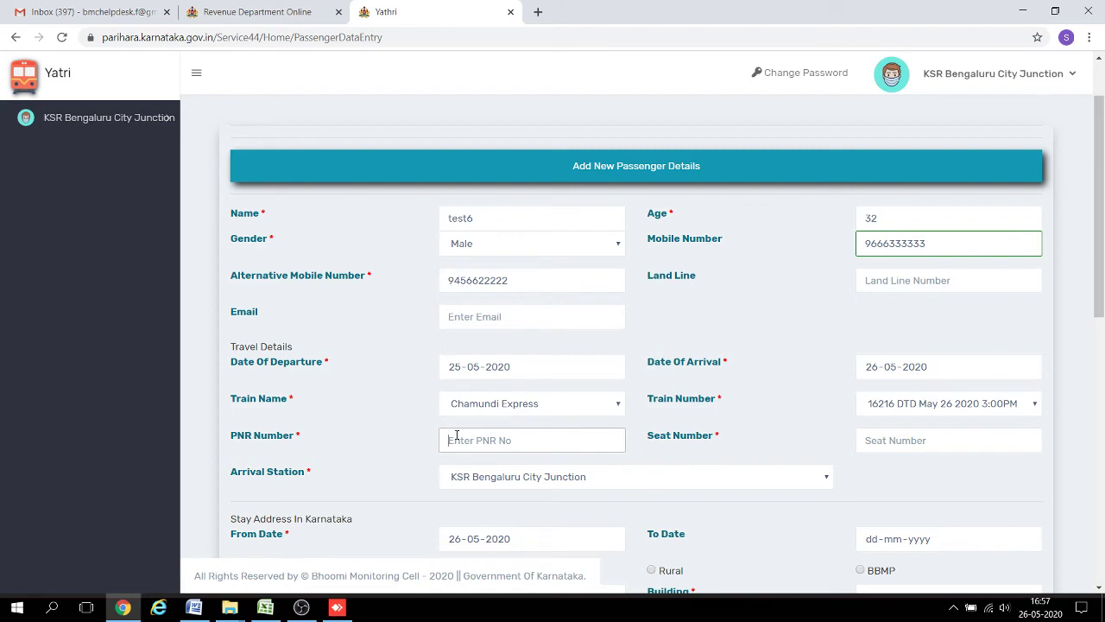
text(Jc)
text(78927278)
key(Tab)
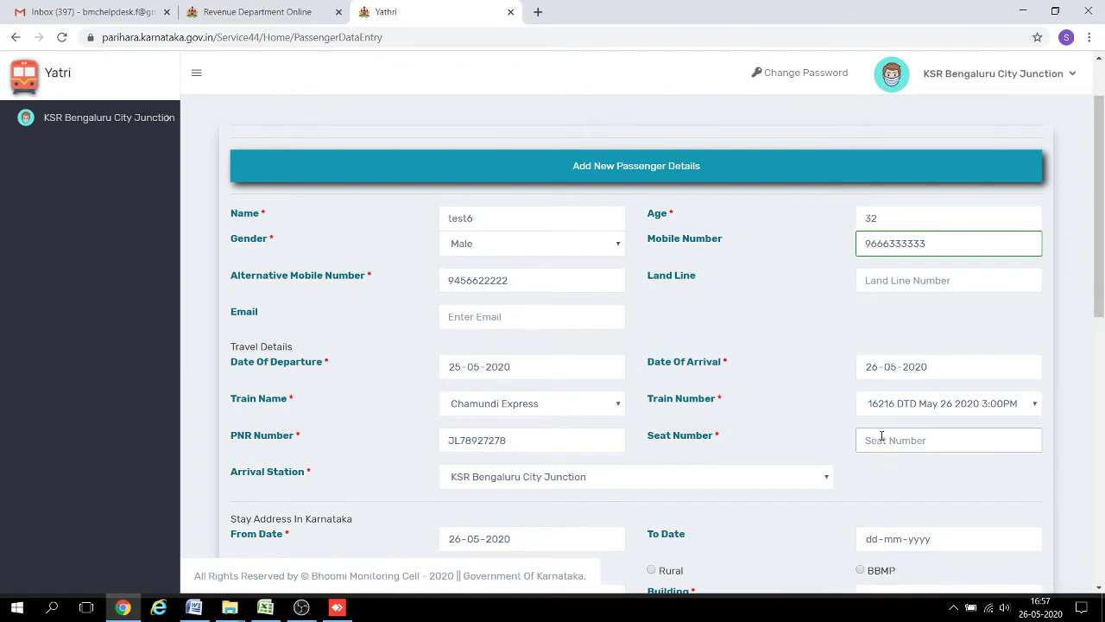
text(45)
key(Tab)
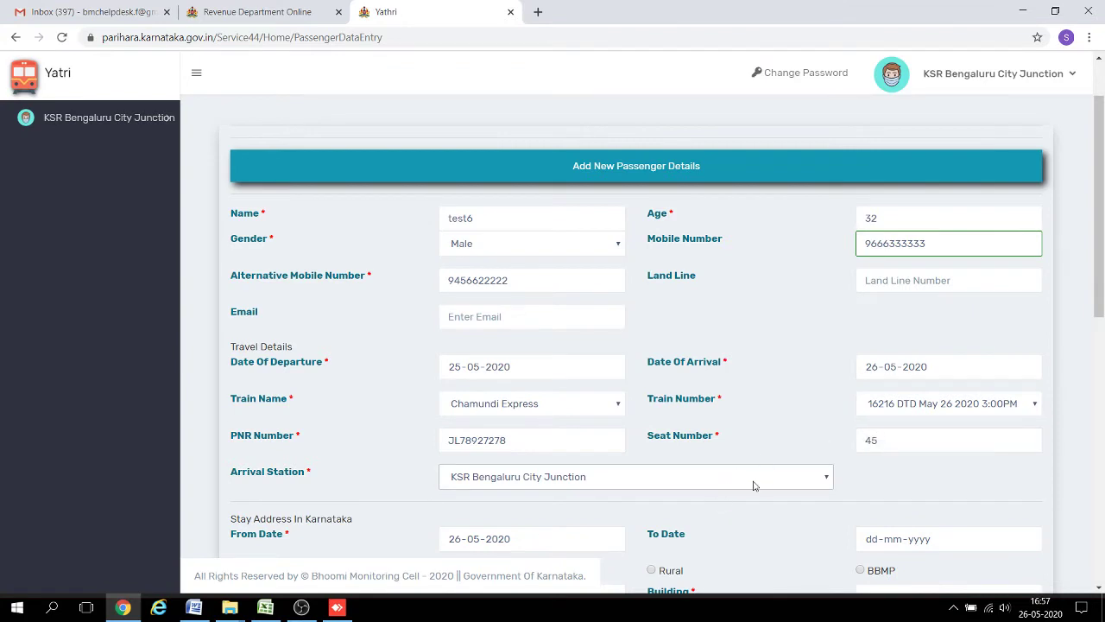
scroll(1095, 251, down, 1)
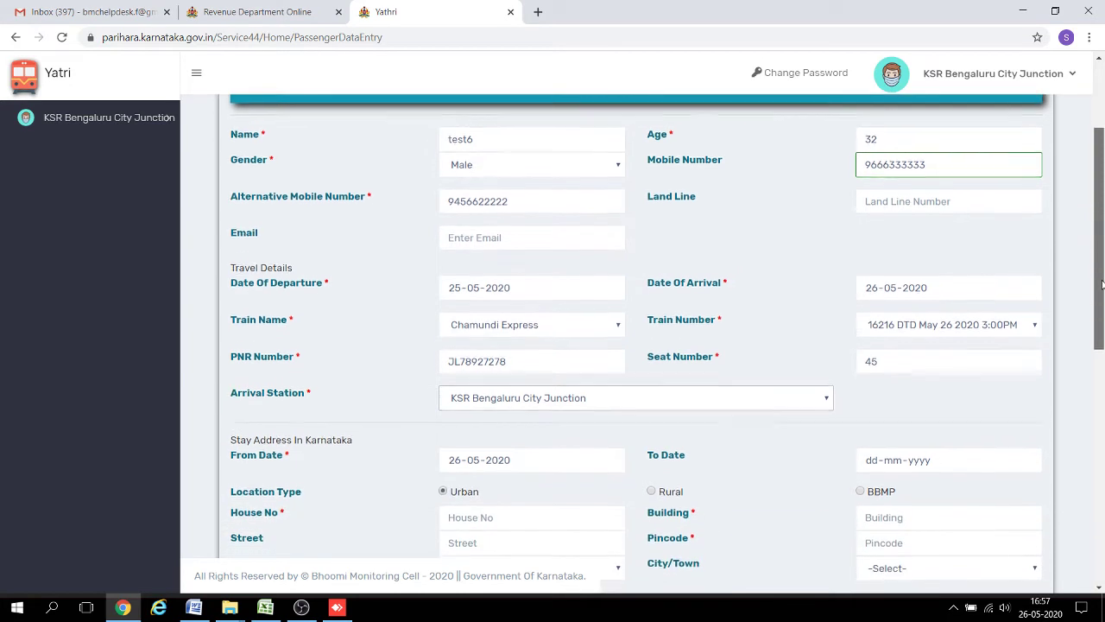
click(771, 395)
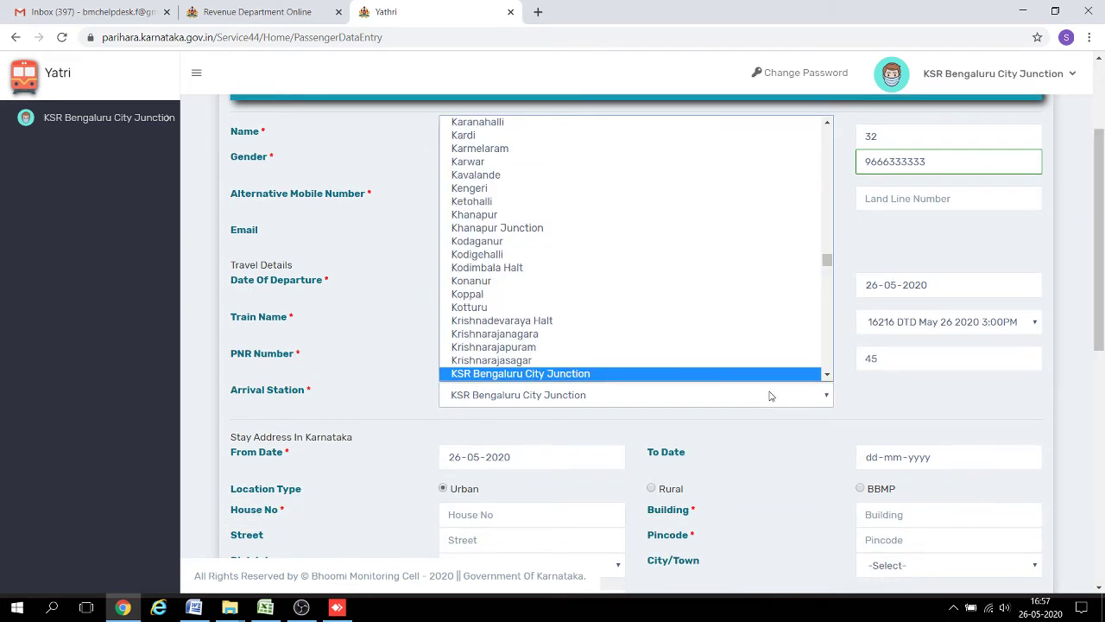
scroll(727, 380, down, 2)
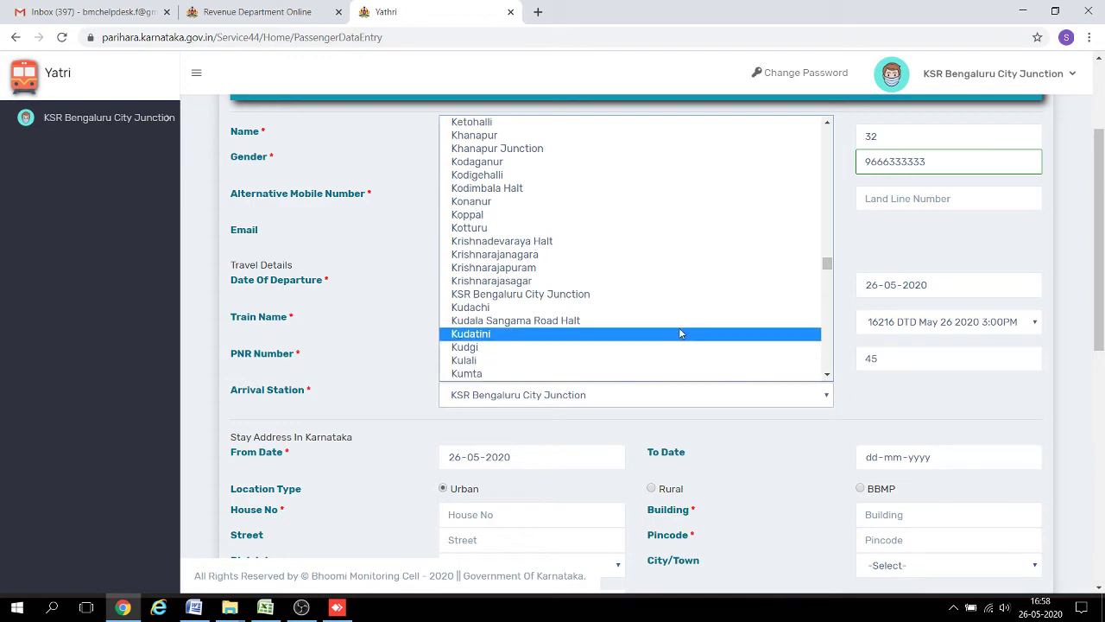
click(661, 298)
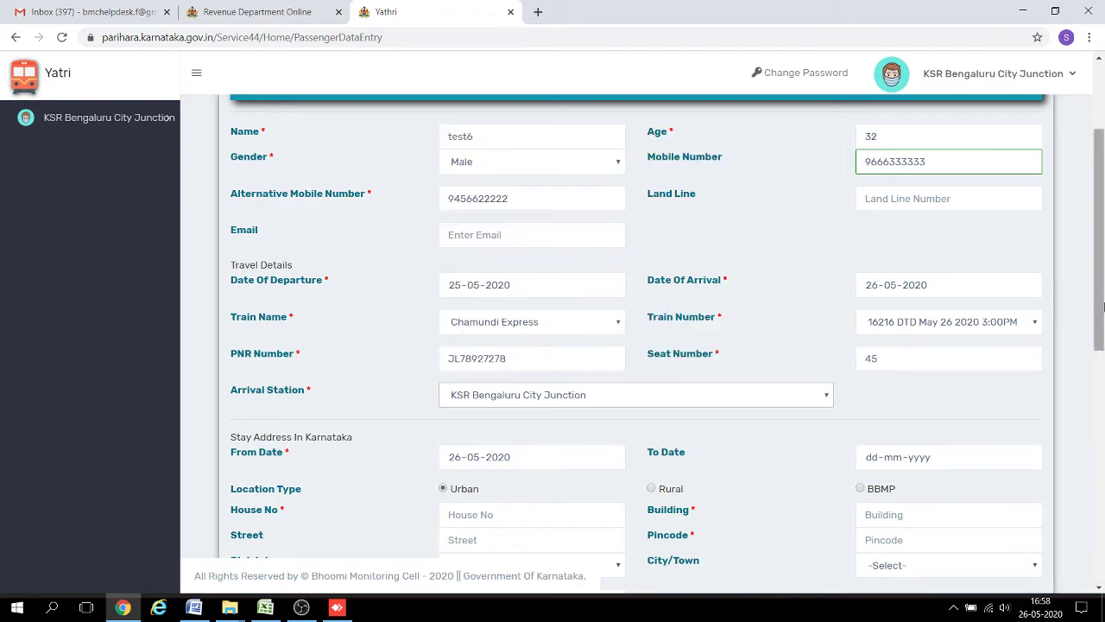
drag(1094, 304, 1095, 378)
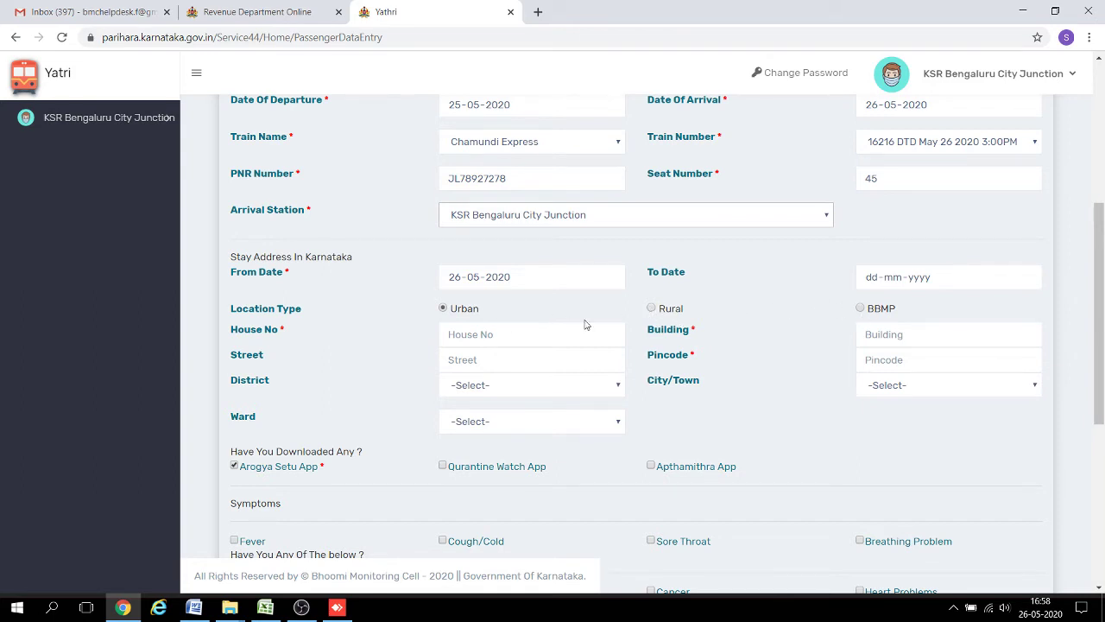
click(473, 338)
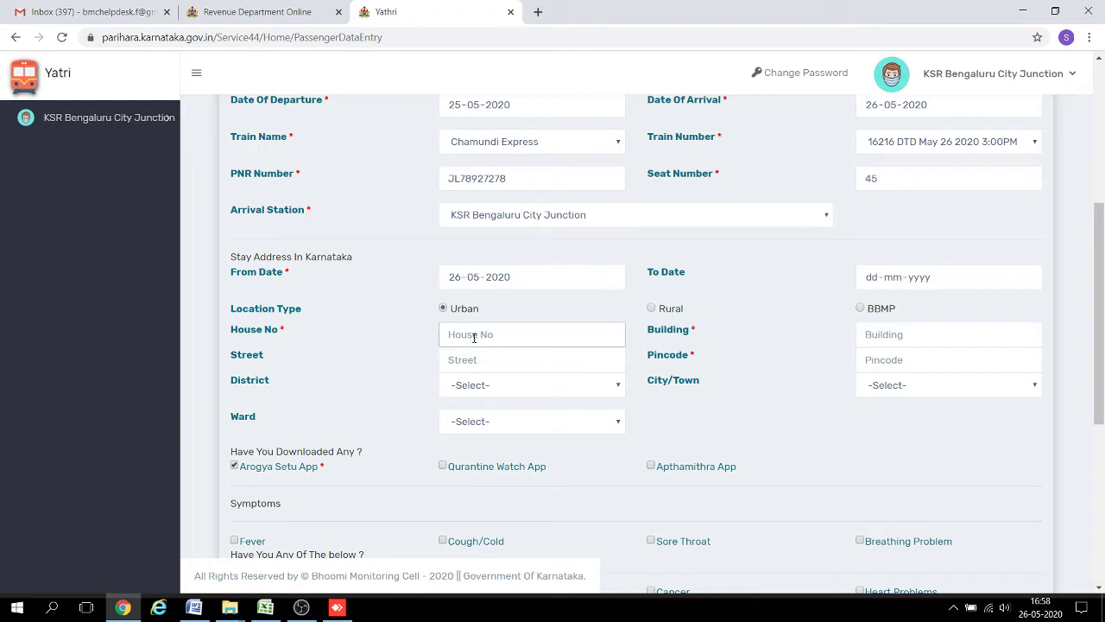
text(64)
key(Tab)
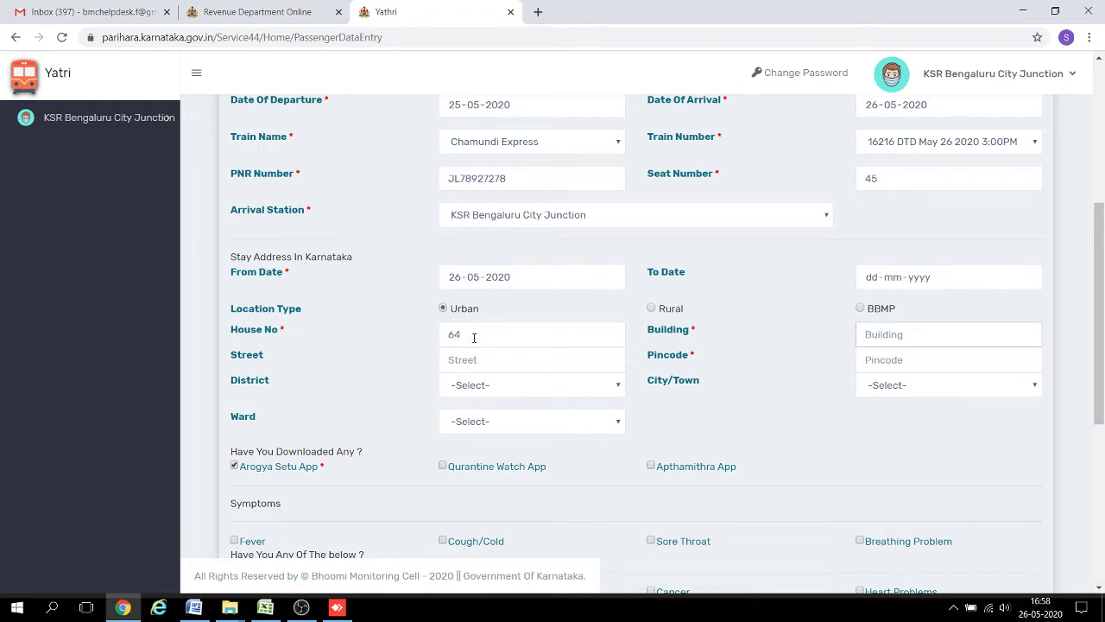
text(iyiy)
key(Tab)
text(test)
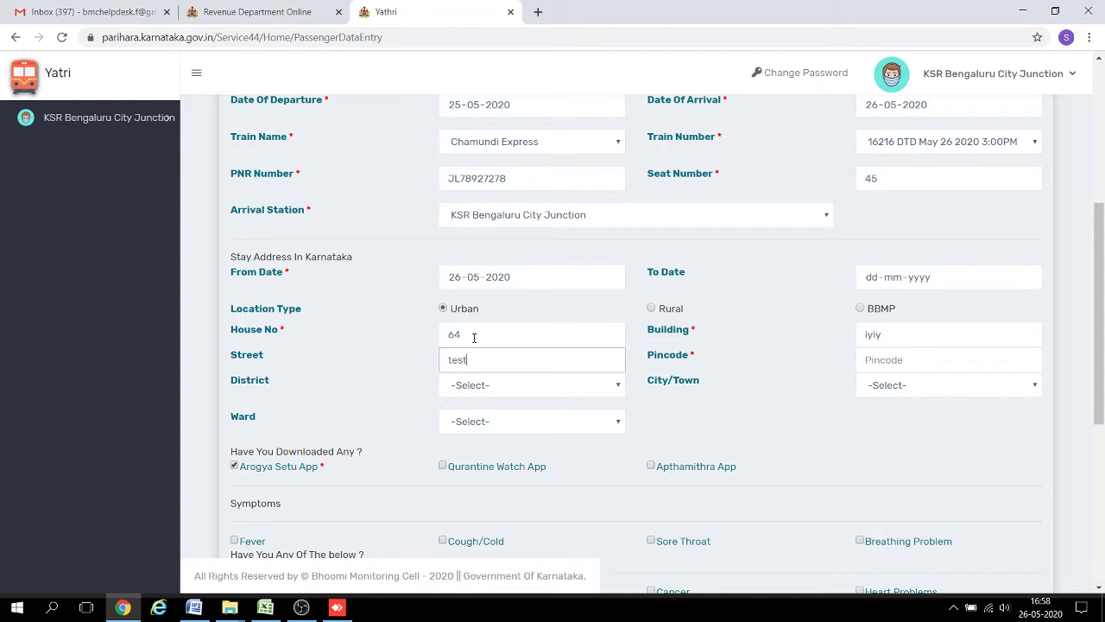
key(Tab)
text(56229)
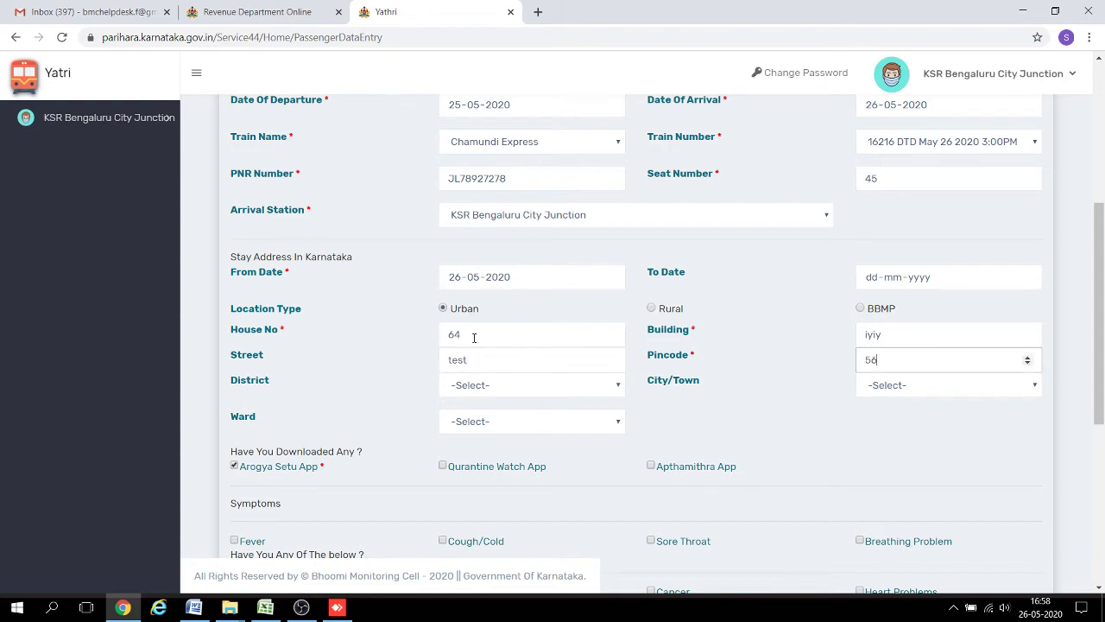
key(Tab)
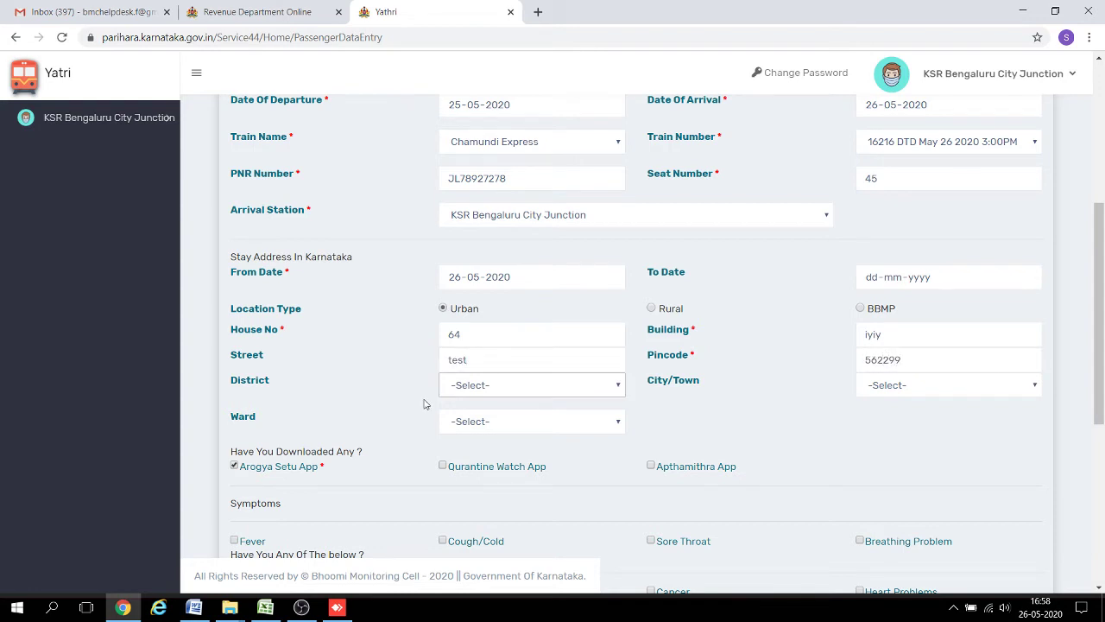
click(508, 389)
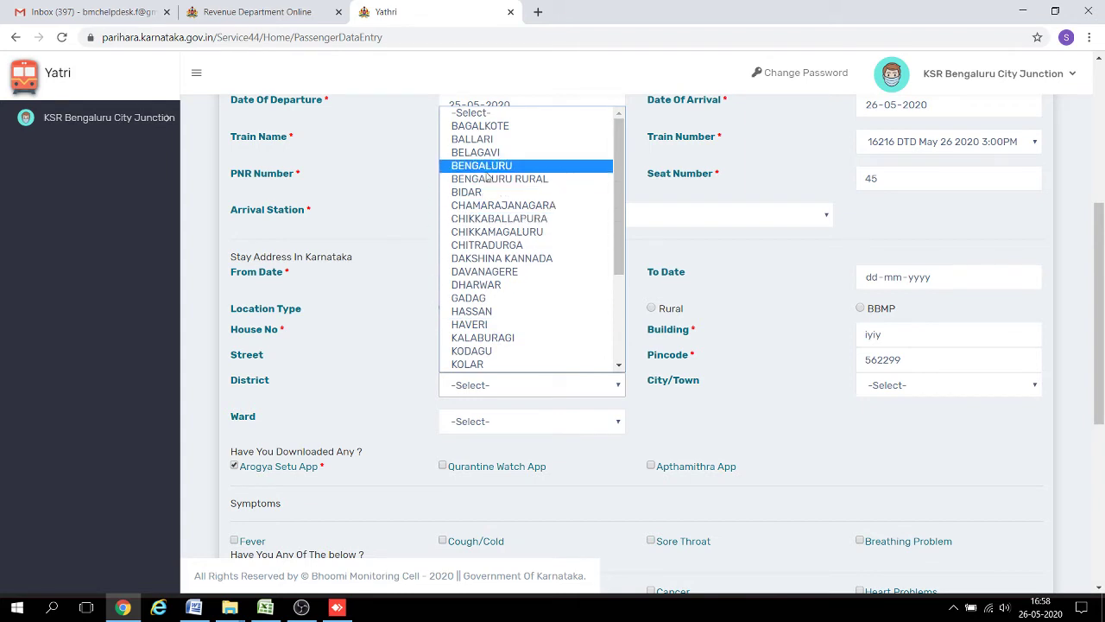
click(882, 388)
click(882, 388)
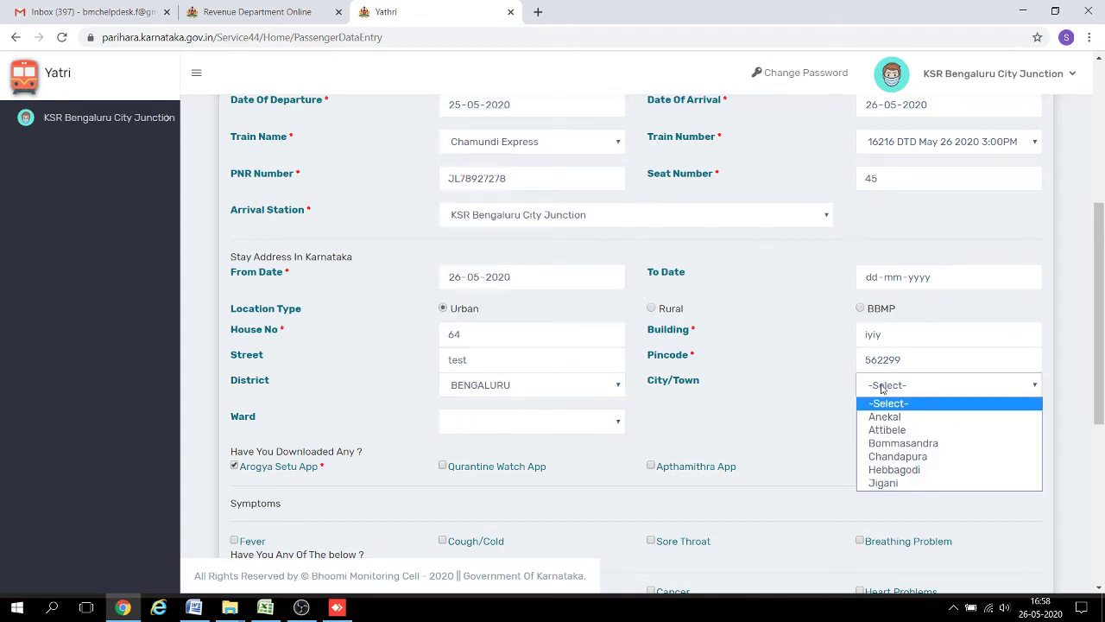
click(885, 419)
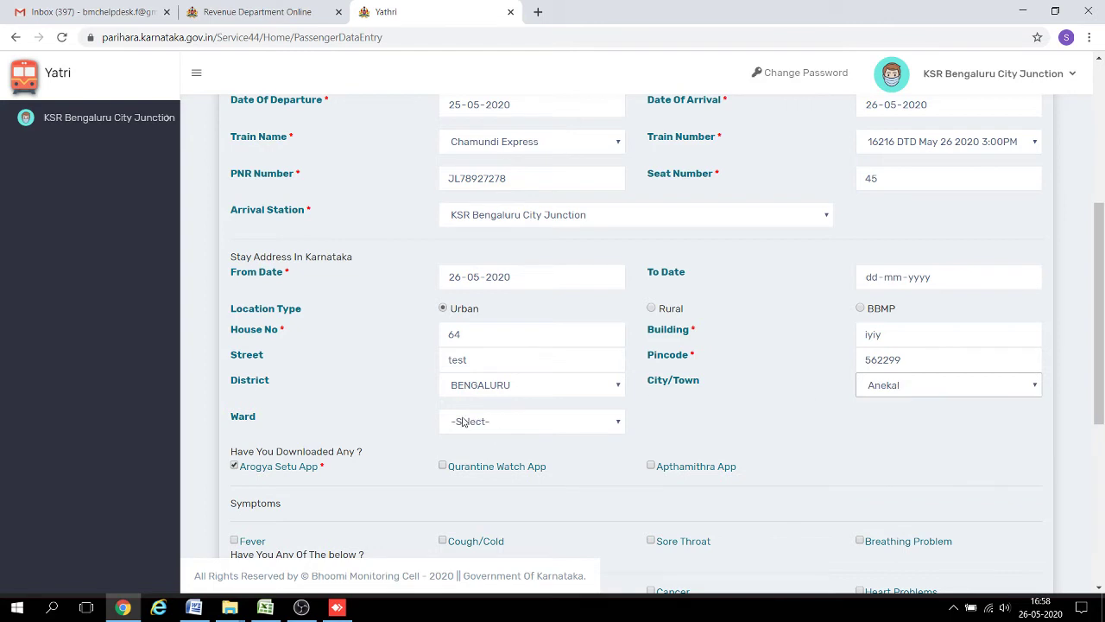
click(463, 423)
click(492, 308)
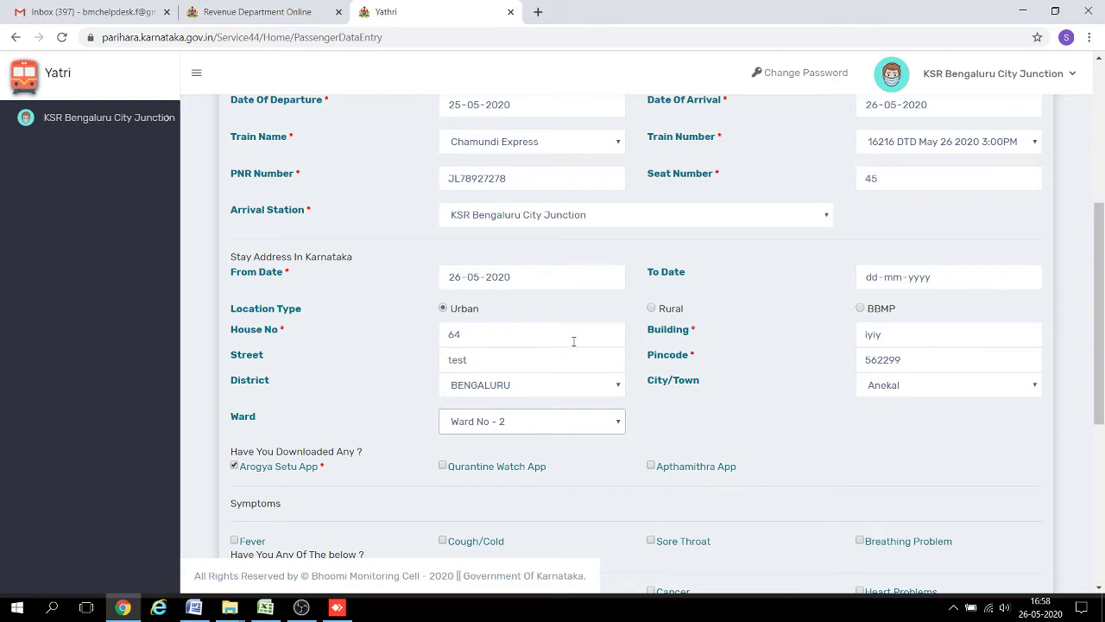
drag(1102, 267, 1099, 307)
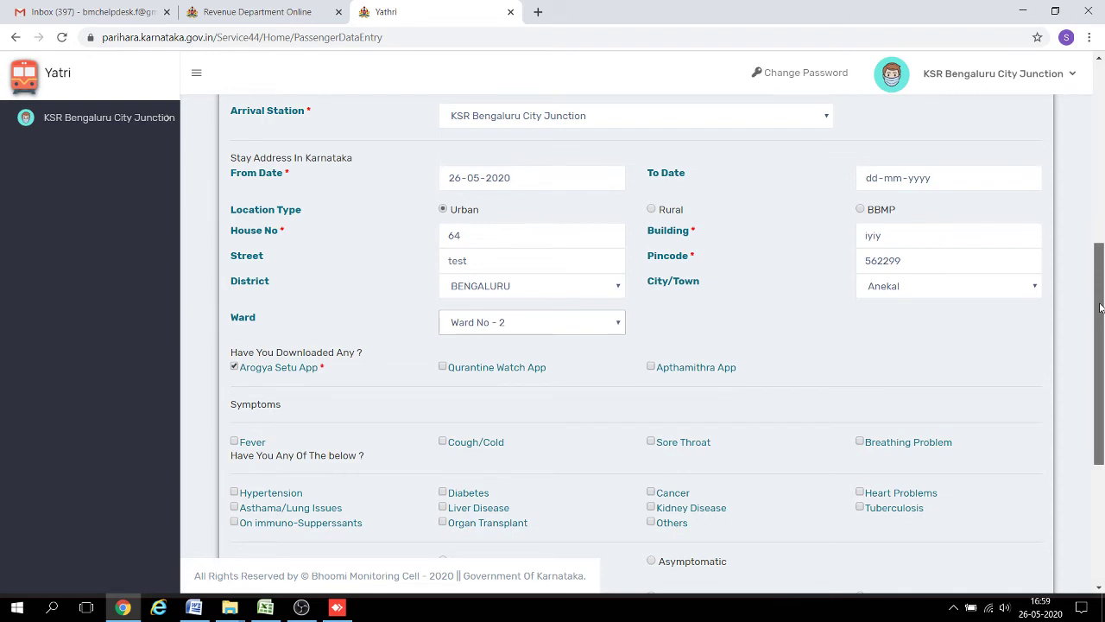
Tick the Others condition and mark the passenger as Asymptomatic.
drag(1100, 307, 1094, 329)
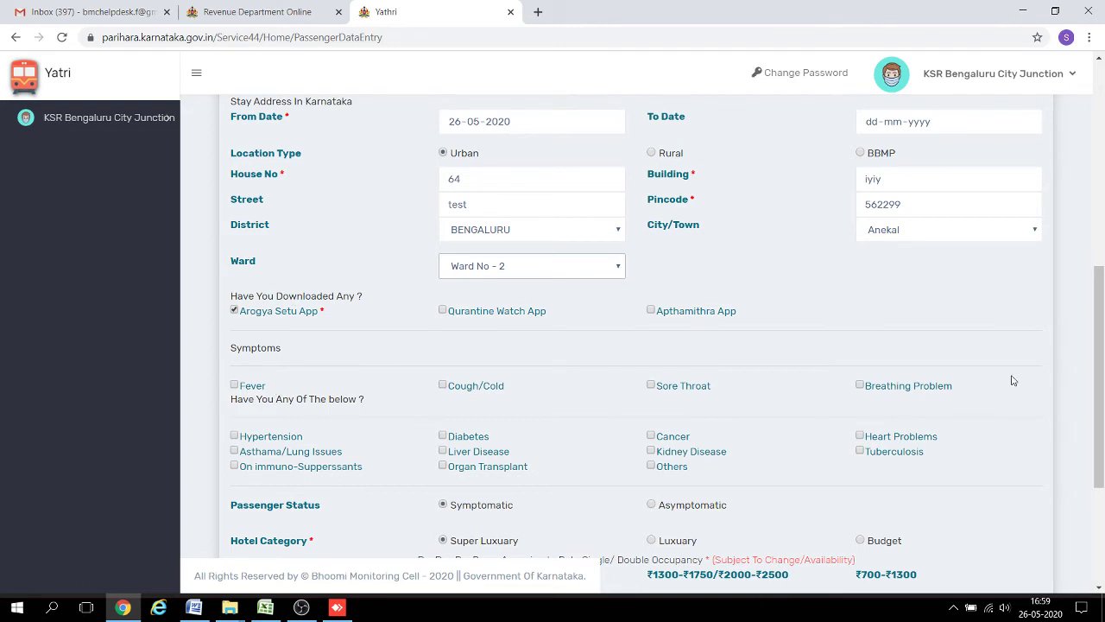
drag(1102, 344, 1101, 375)
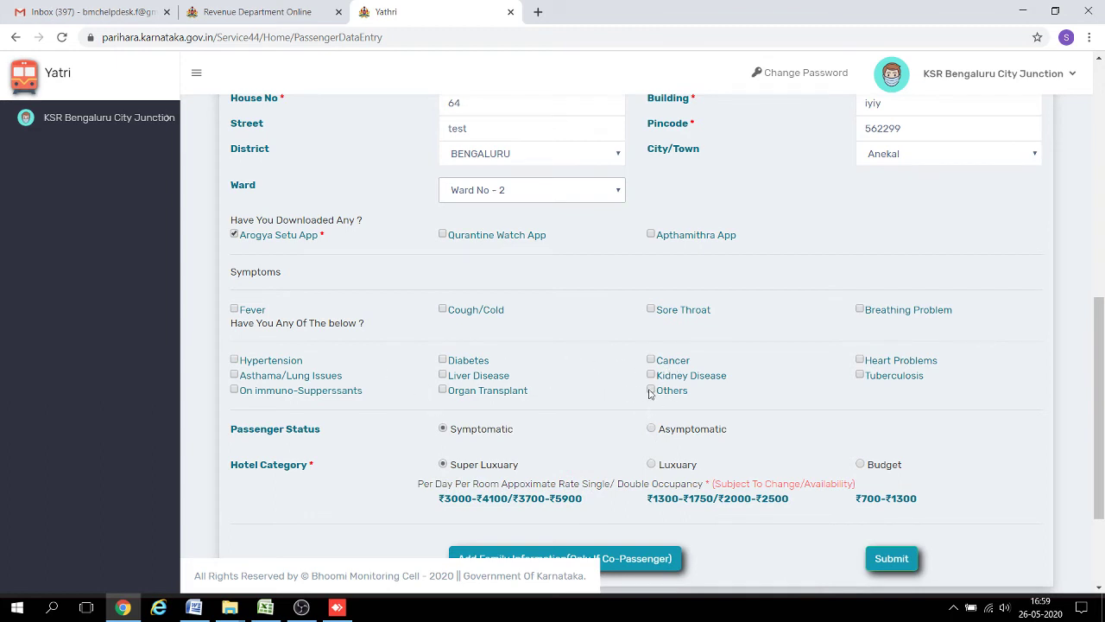
click(651, 392)
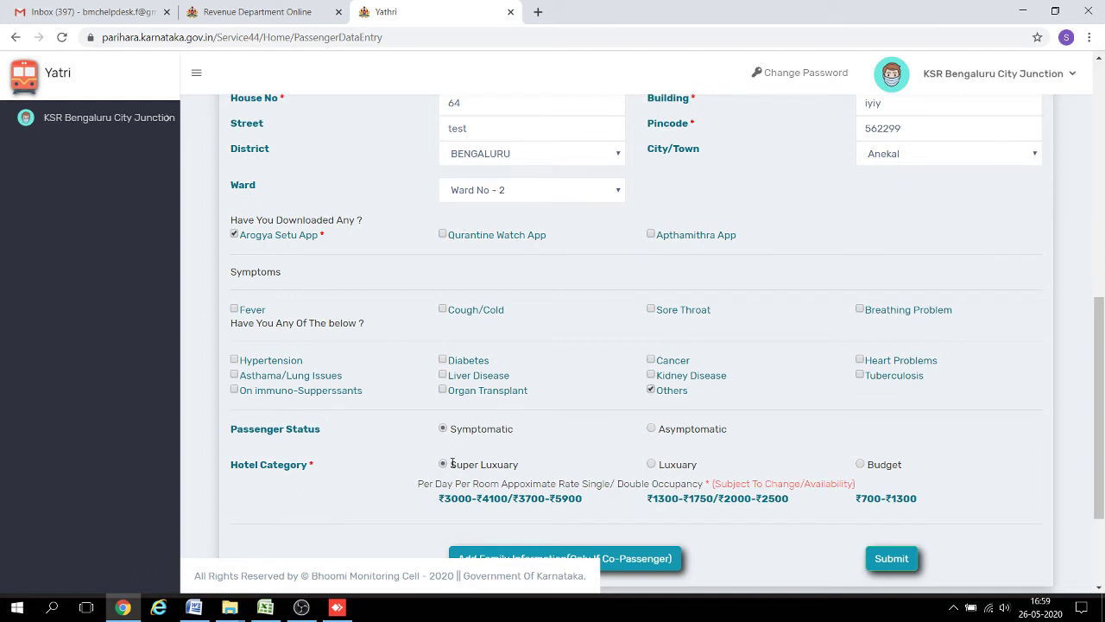
click(652, 429)
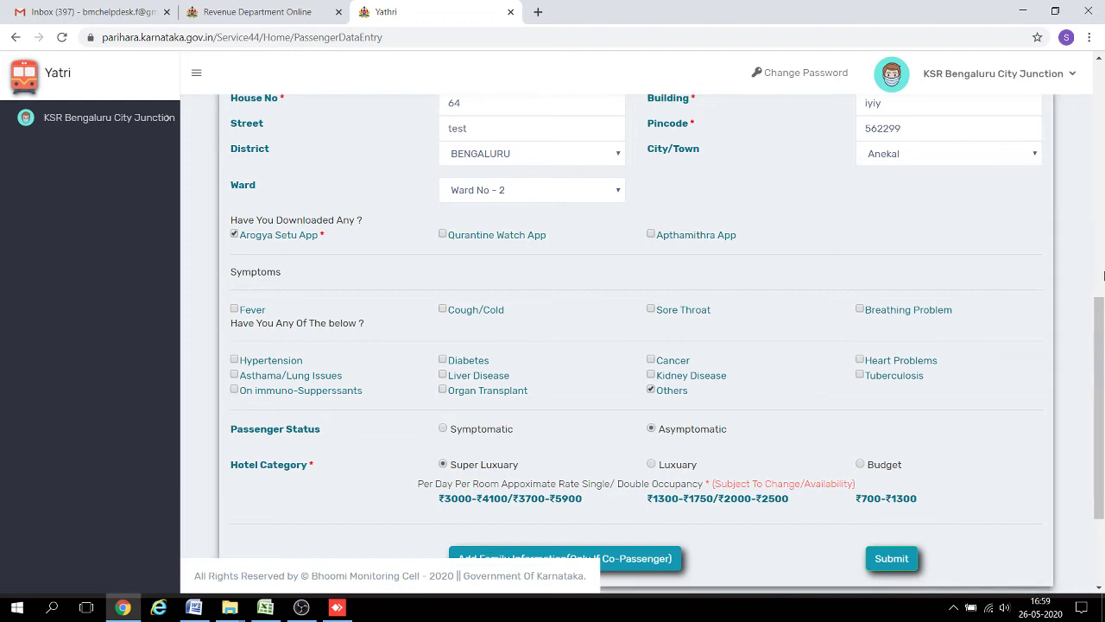
drag(1099, 313, 1093, 359)
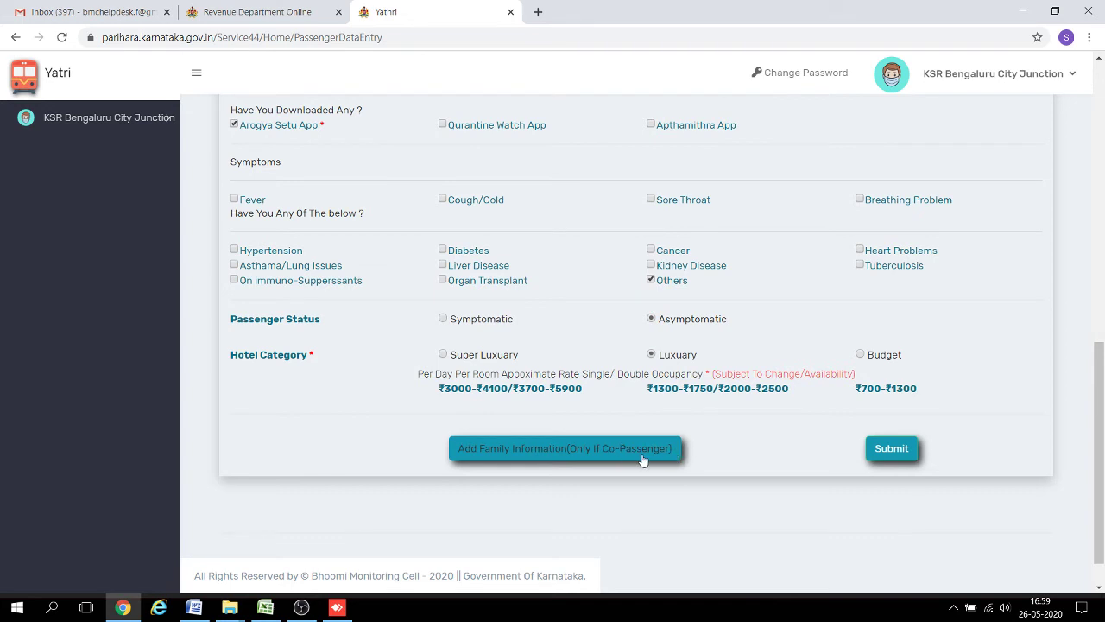
Submit the registration, then print the acknowledgement to AcknowledgementReport.pdf in Downloads, replacing the old file.
click(888, 449)
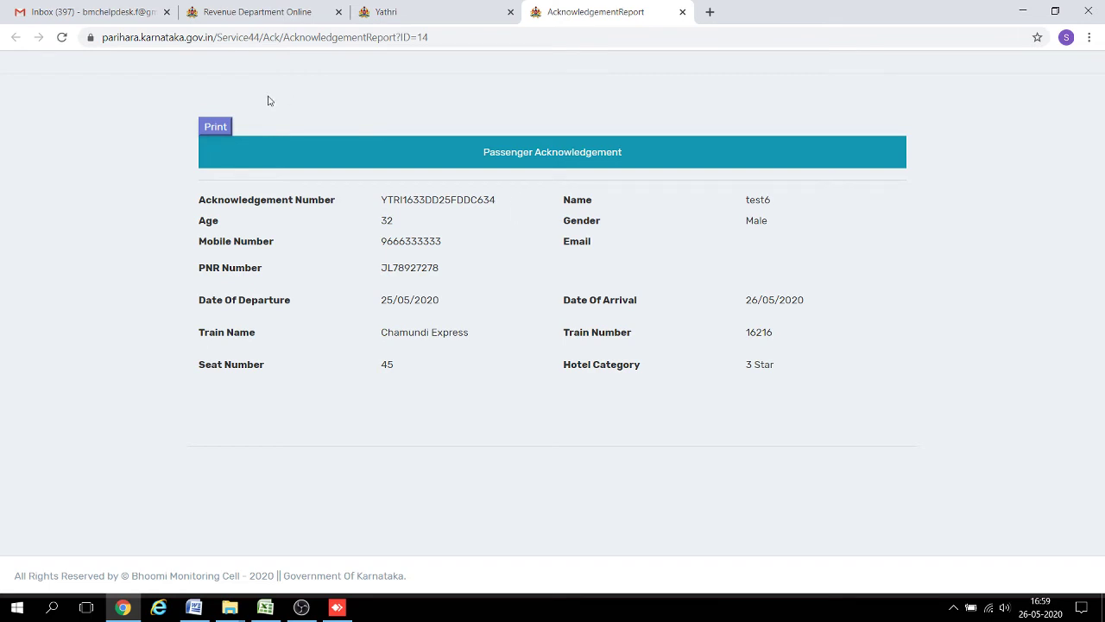
click(216, 126)
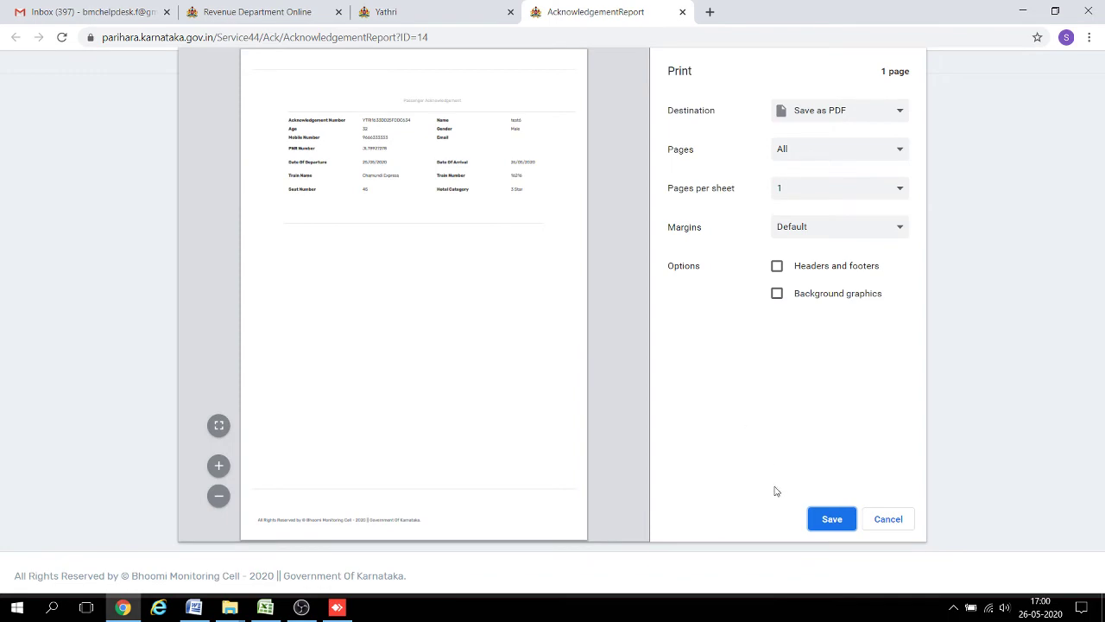
click(834, 518)
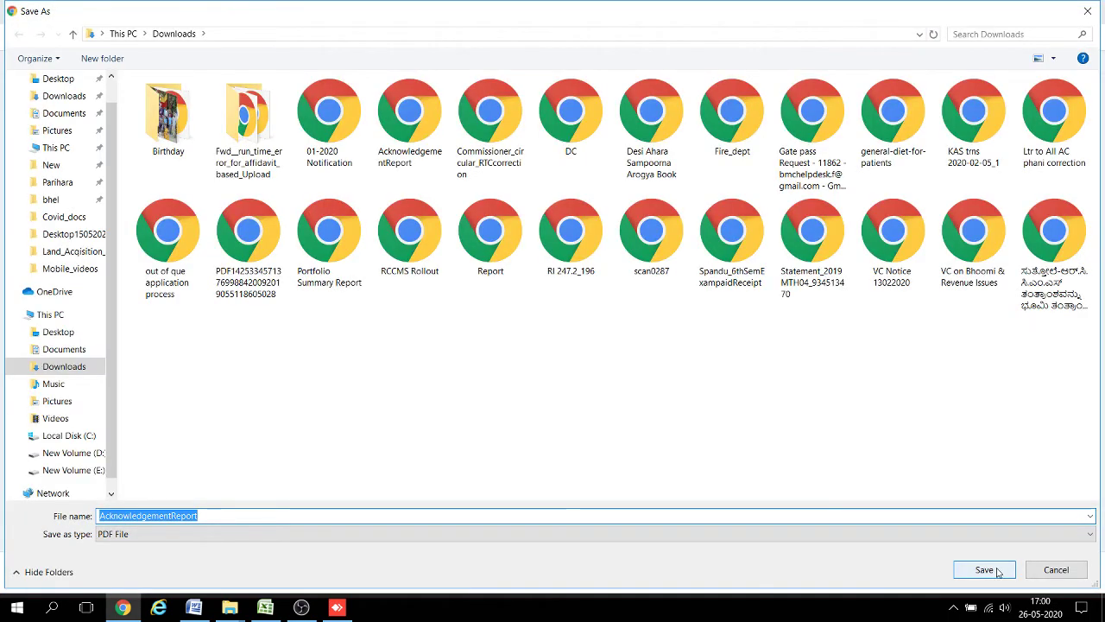
click(984, 571)
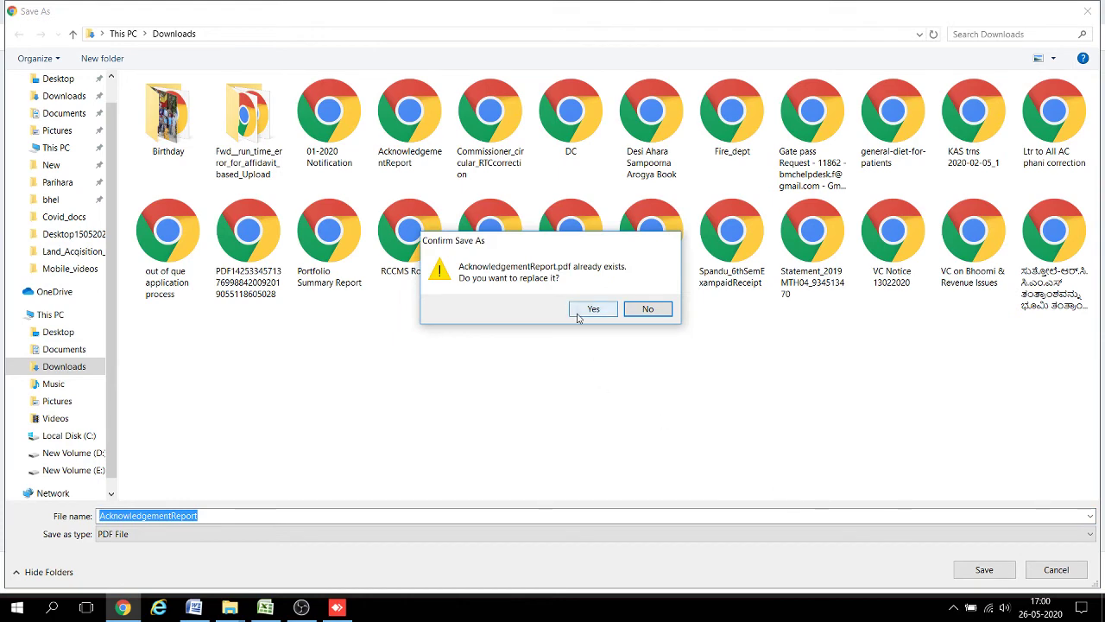
click(580, 311)
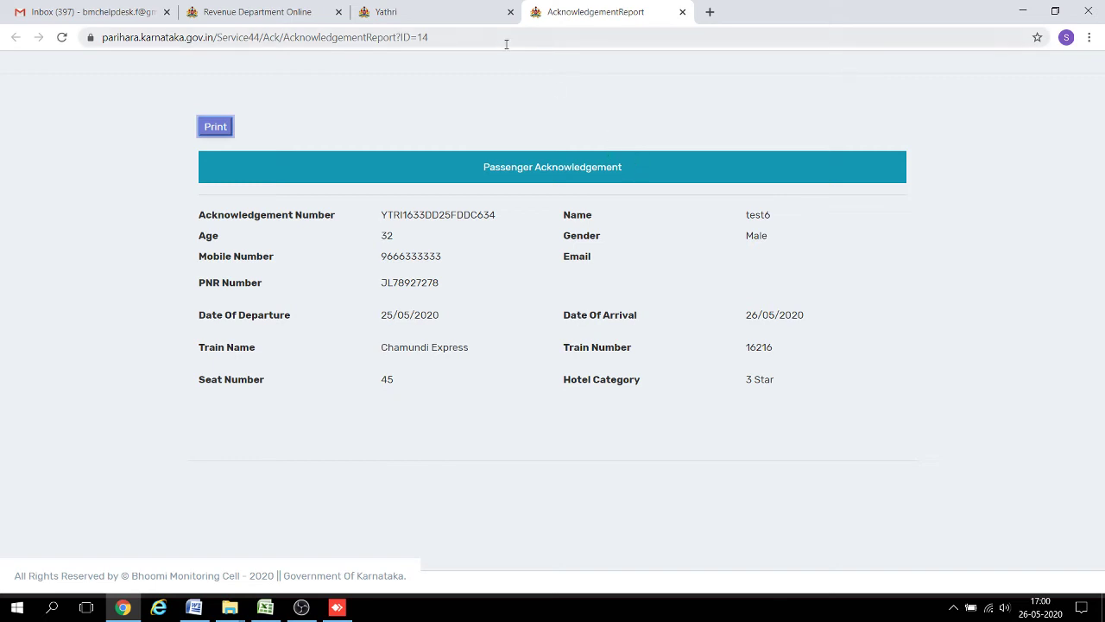
In a new tab, load yatri.karnataka.gov.in and enter the train PASSENGER DATA ENTRY section.
click(456, 12)
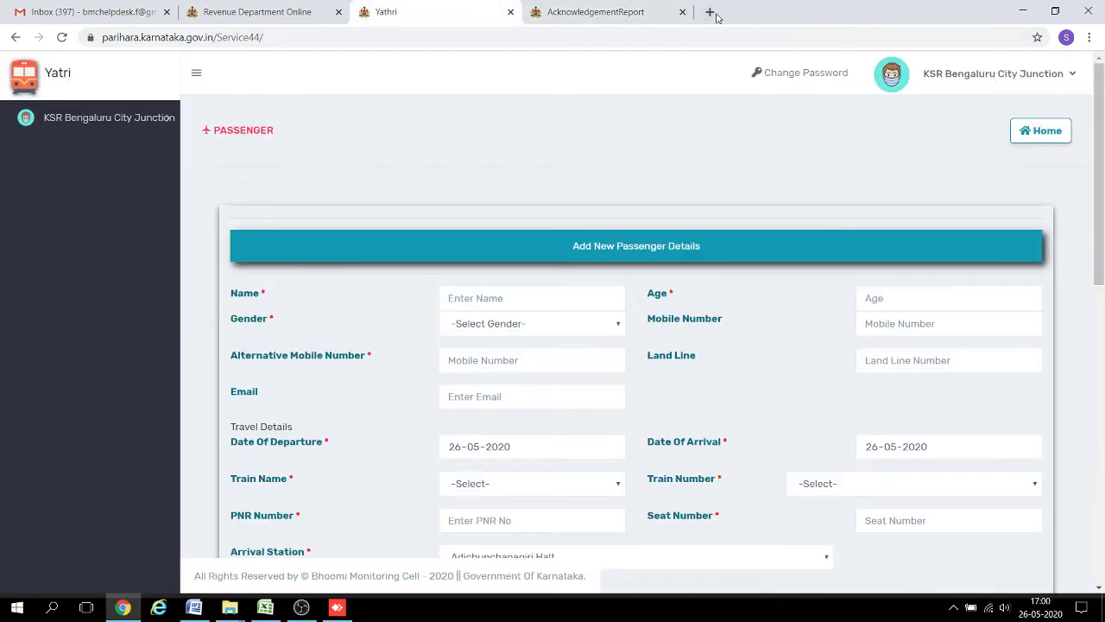
click(710, 12)
text(ya)
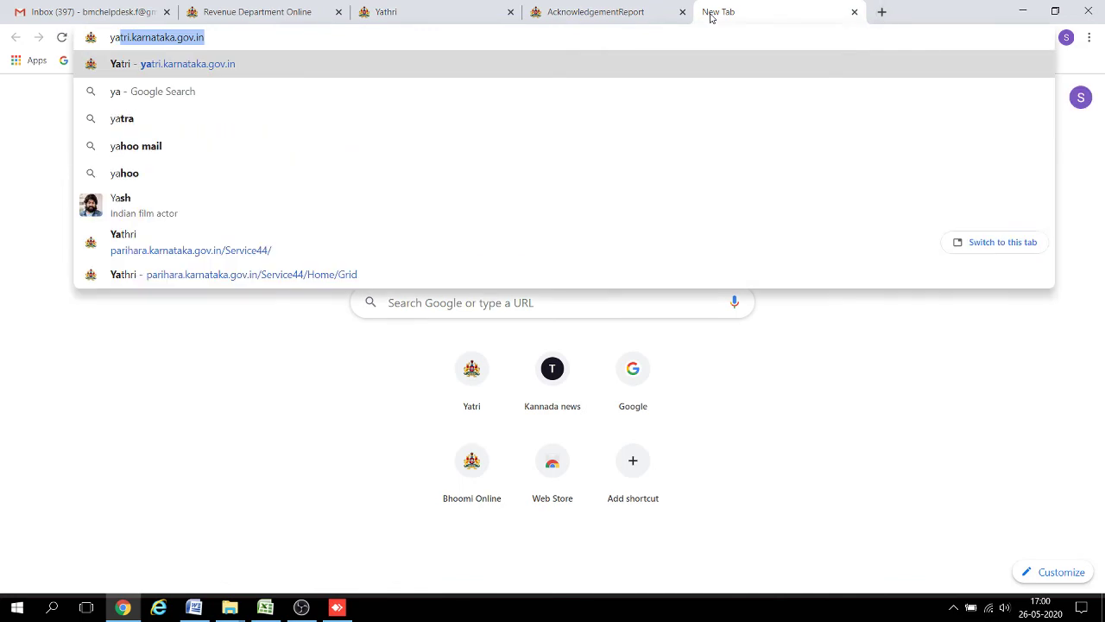
key(Return)
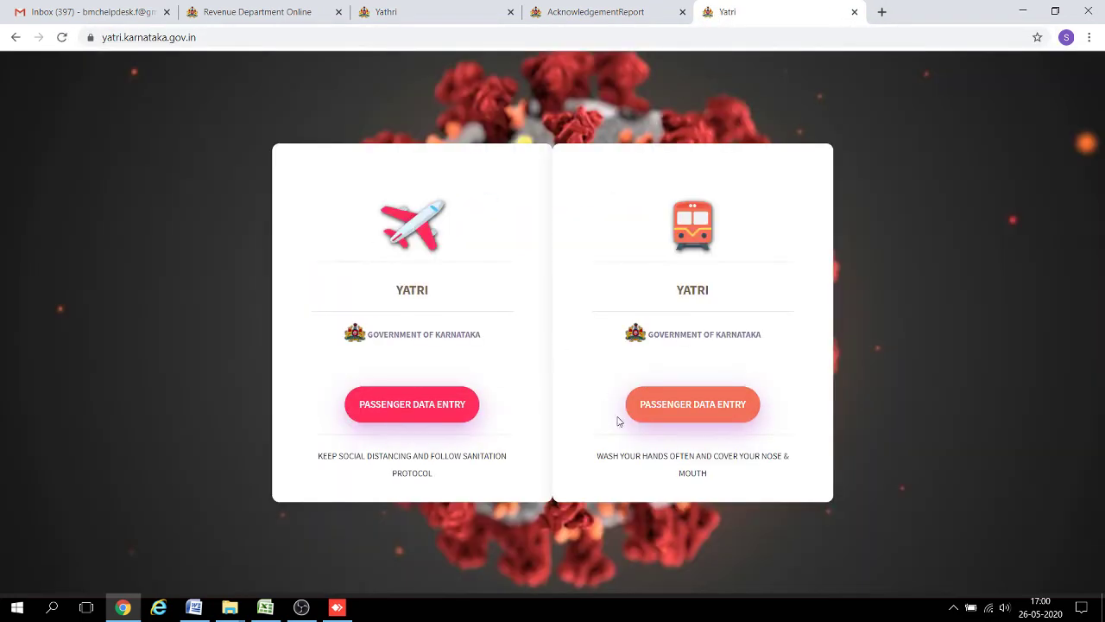
click(664, 406)
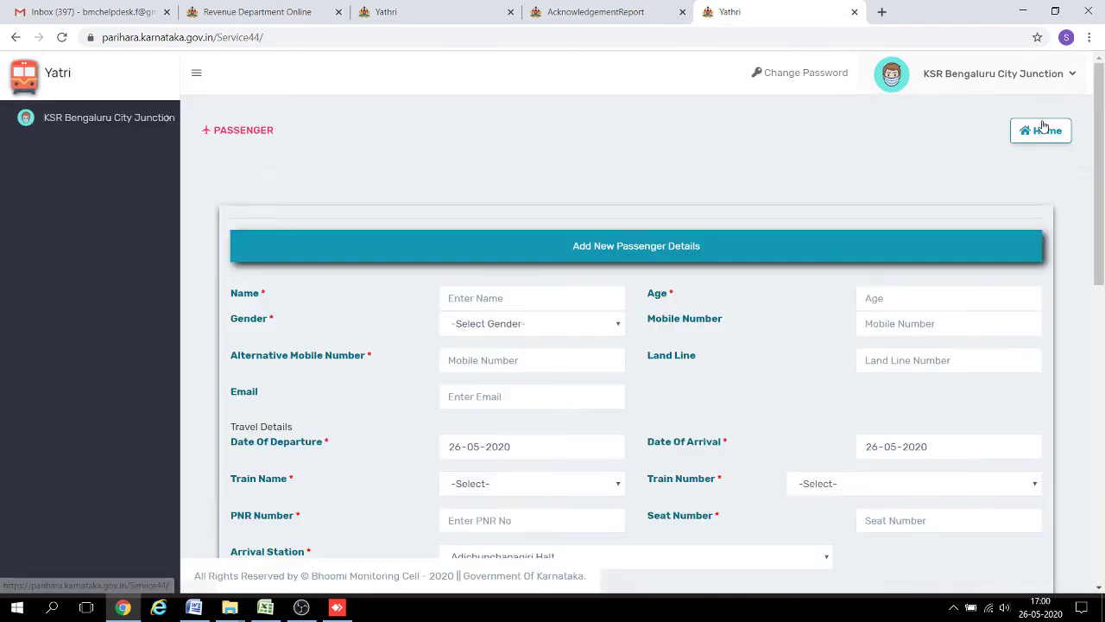
Glance at the officer profile menu, then return to the Home passenger list.
click(1073, 75)
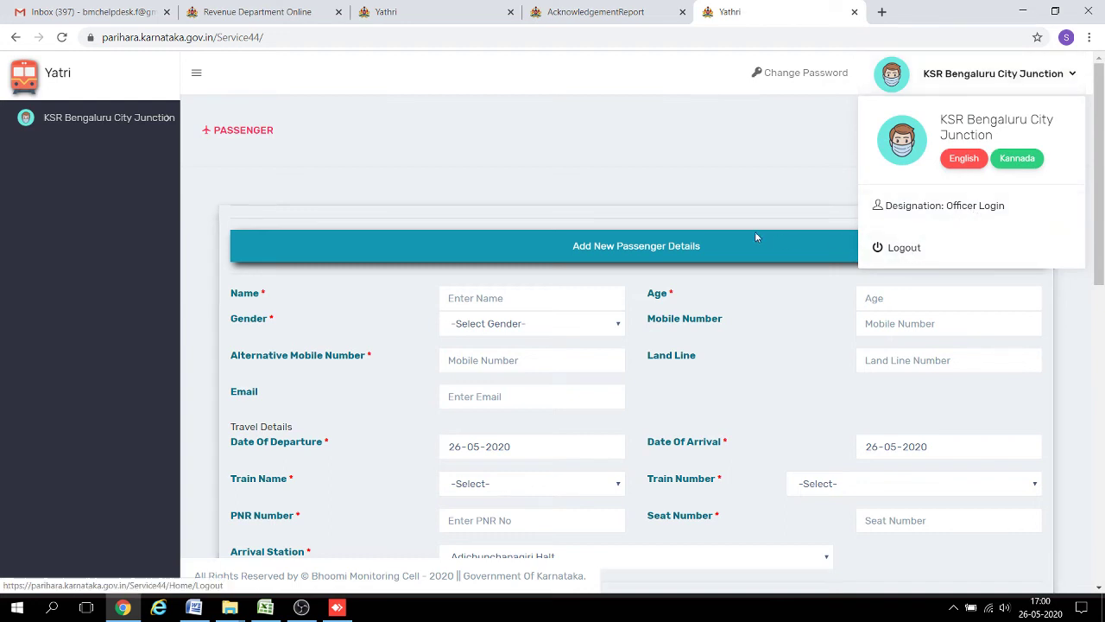
click(767, 144)
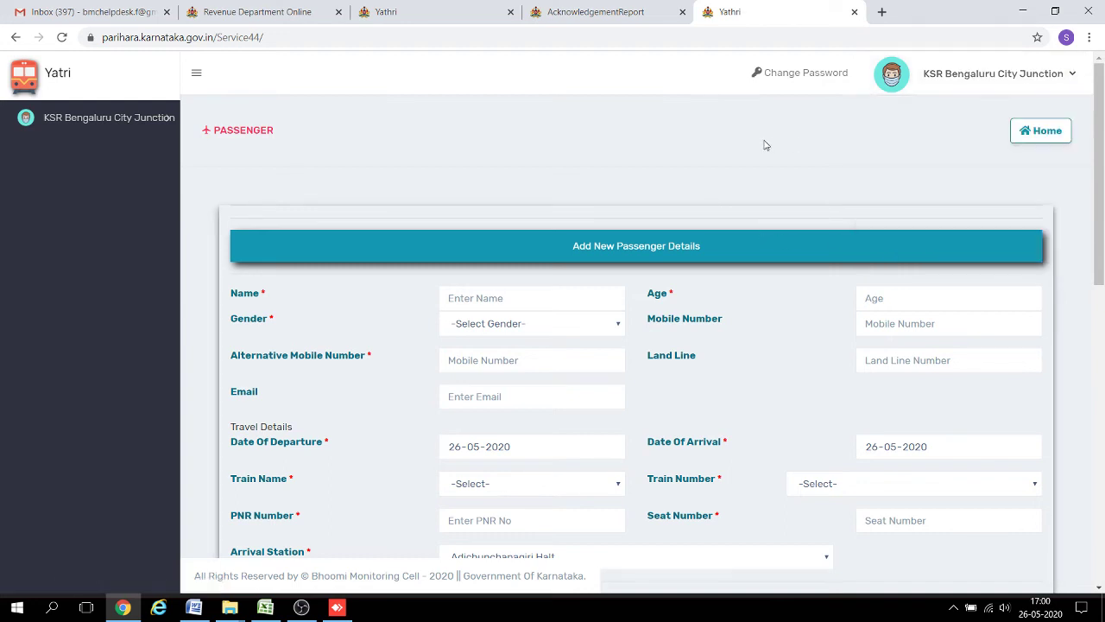
click(1039, 130)
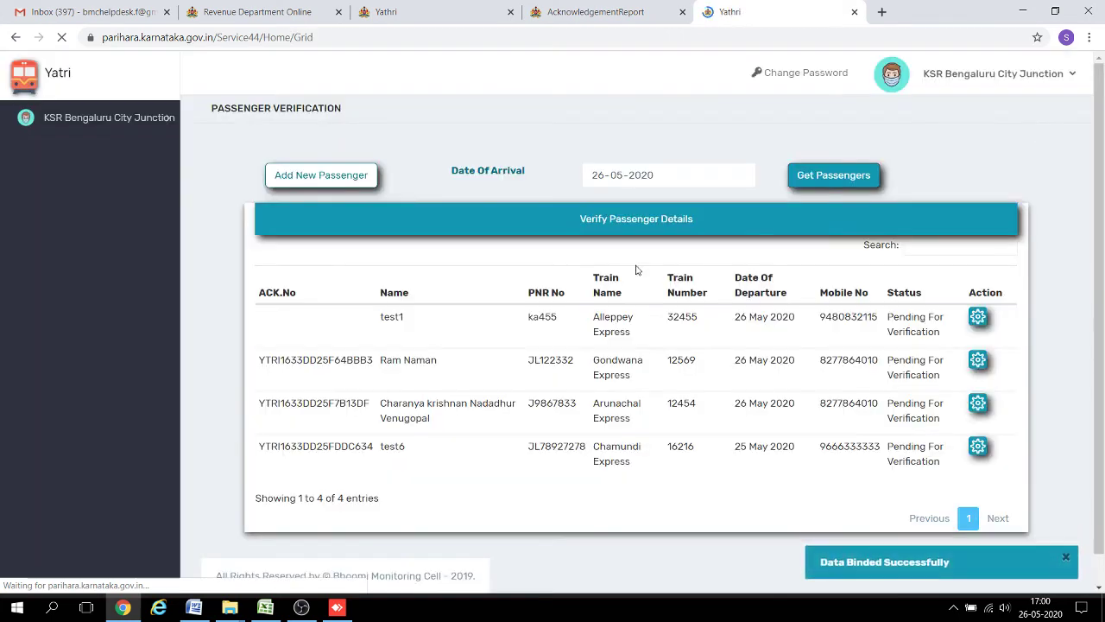
Reload passengers arriving on 26-05-2020 so test6 on Chamundi Express 16216 appears.
drag(596, 278, 522, 448)
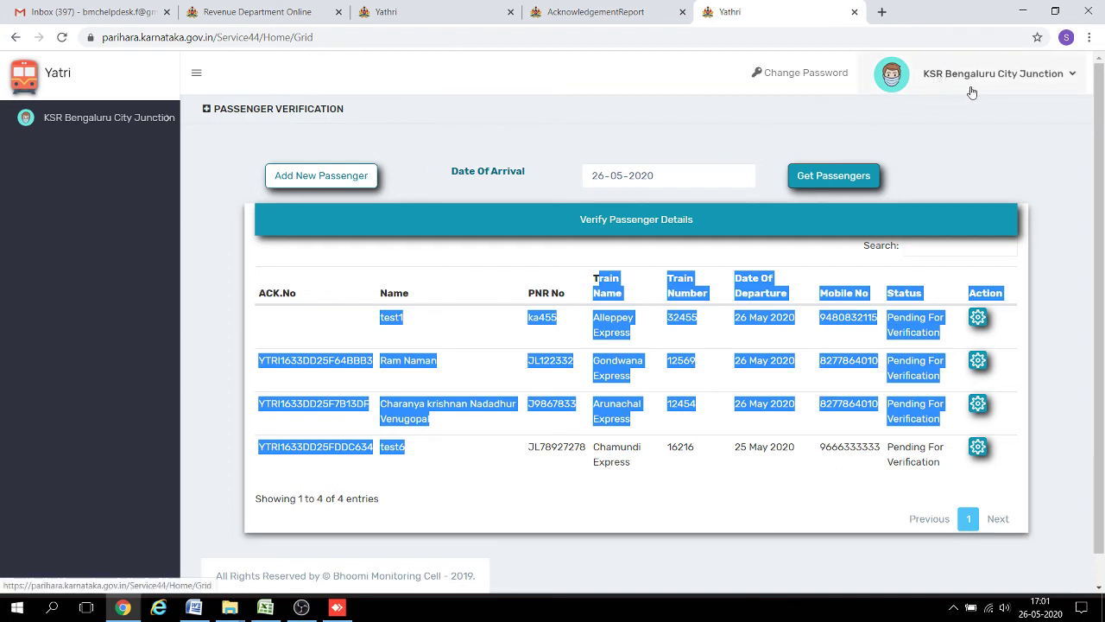
click(431, 461)
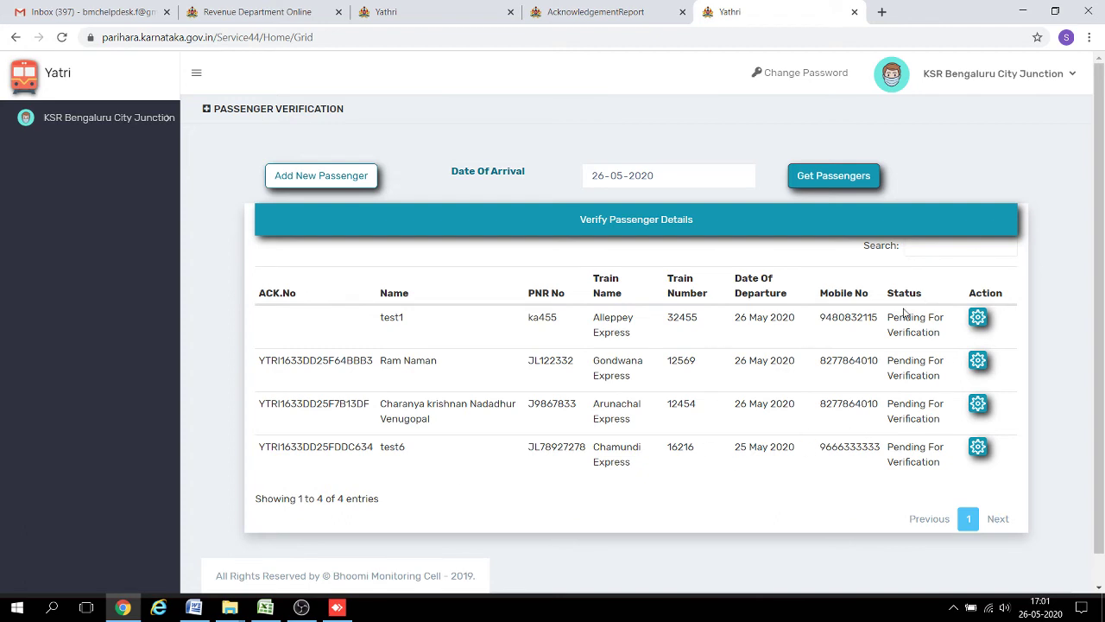
click(943, 246)
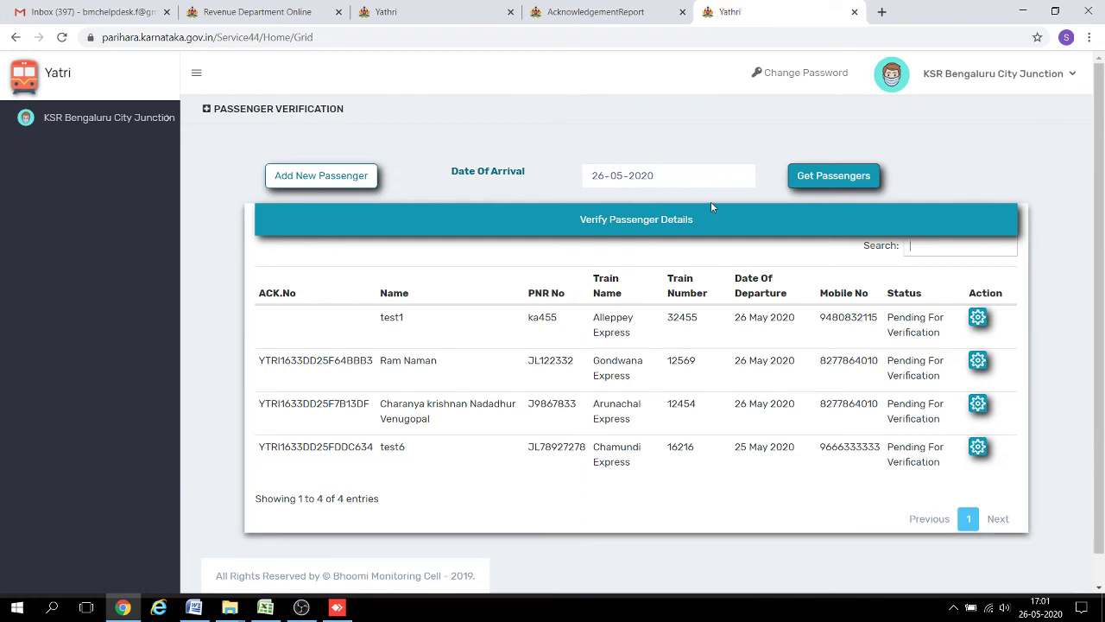
click(814, 181)
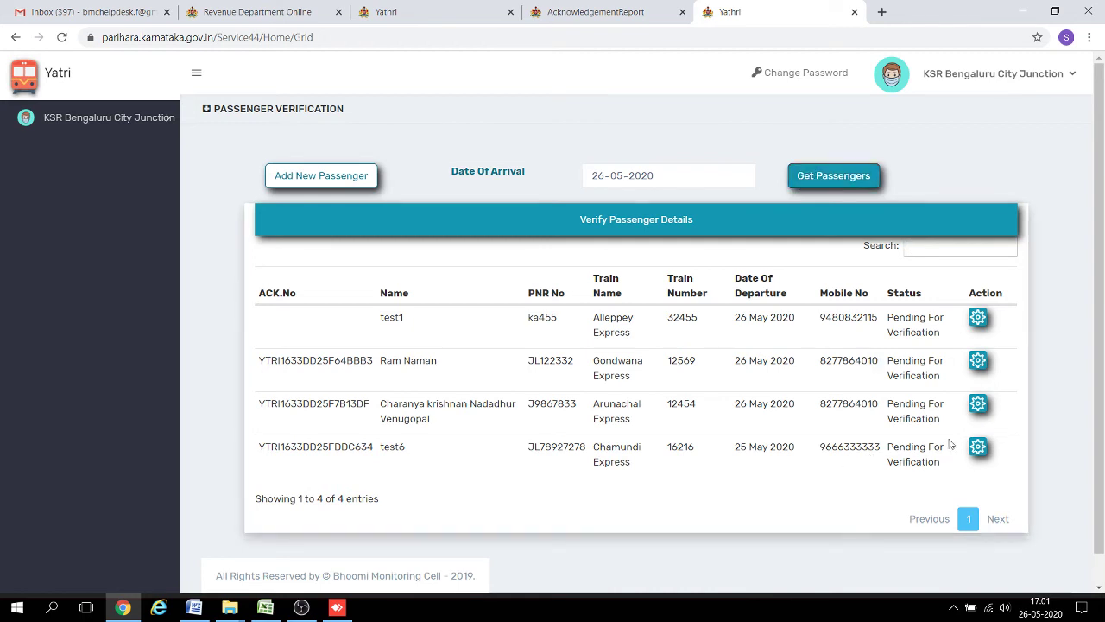
Open test6's verification record, keep Passenger Category as Normal, and mark Interstate Travel as Yes.
click(978, 446)
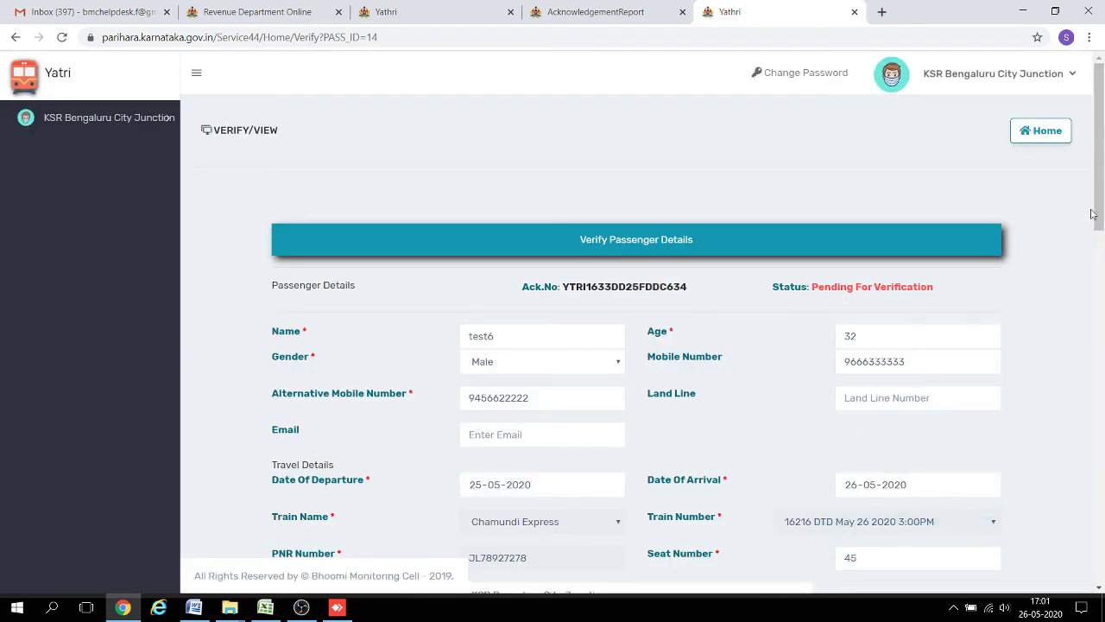
drag(1094, 216, 1056, 424)
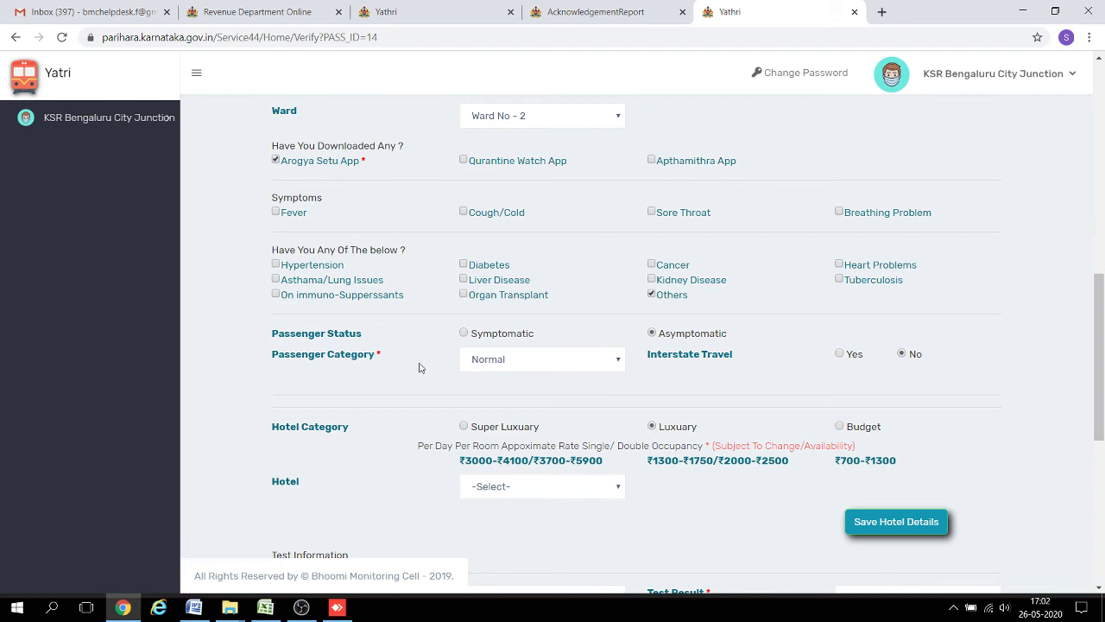
click(526, 366)
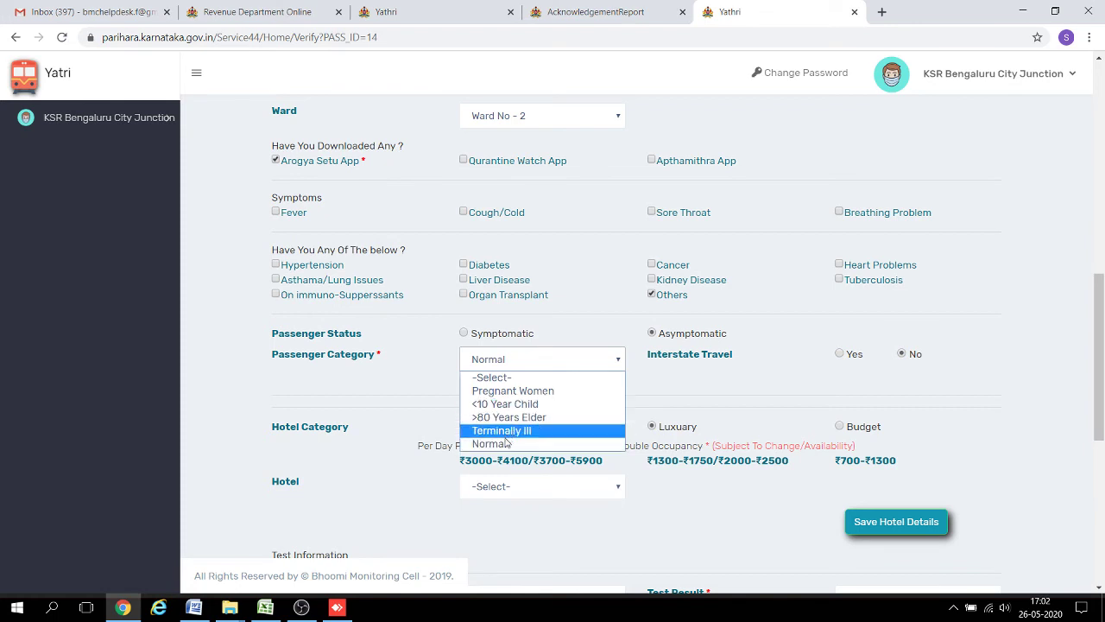
click(506, 445)
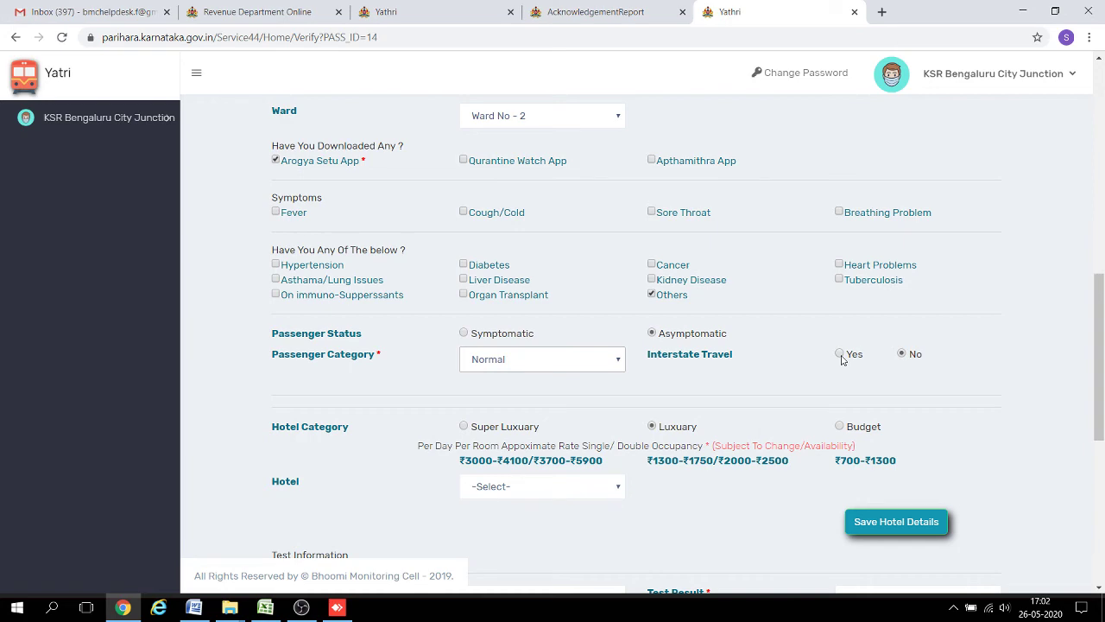
click(840, 355)
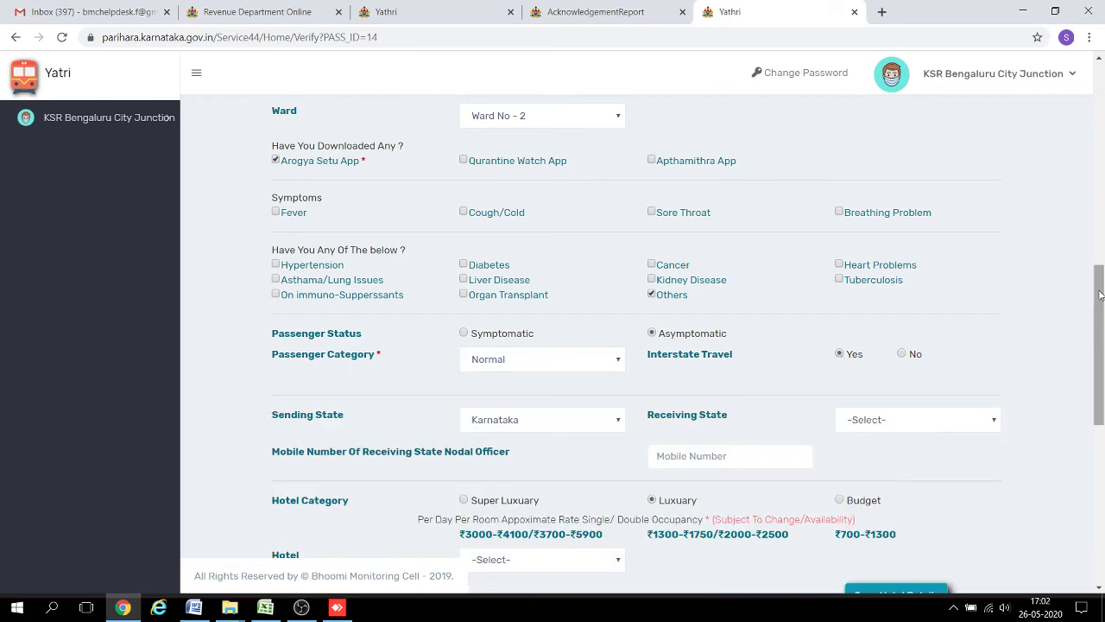
Set the sending state to Maharashtra.
drag(1098, 298, 1096, 335)
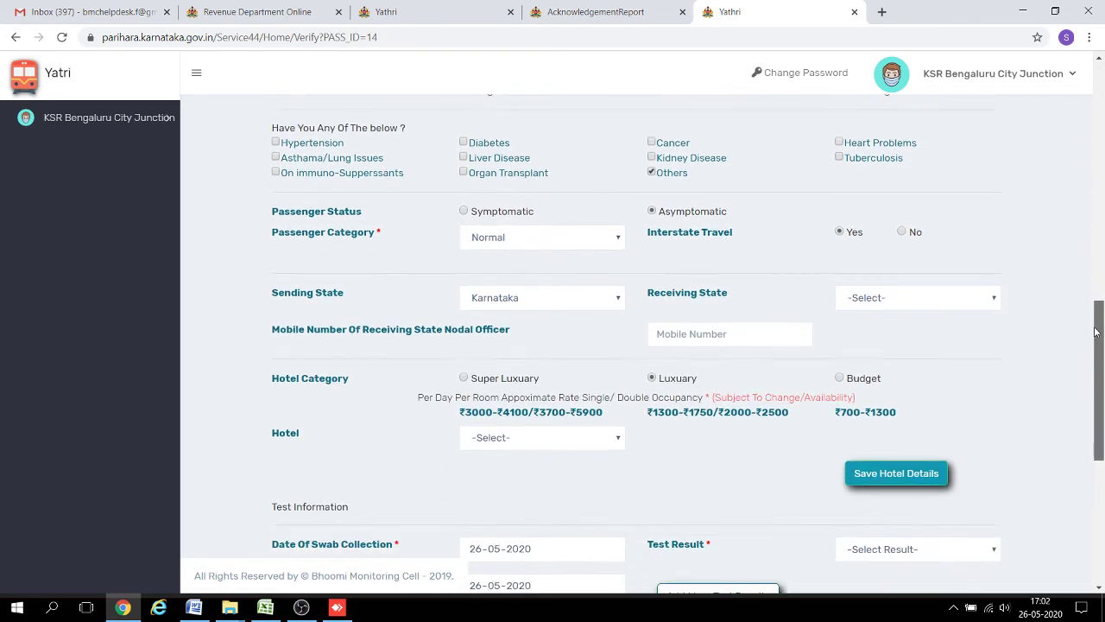
click(512, 297)
key(Down)
key(Down)
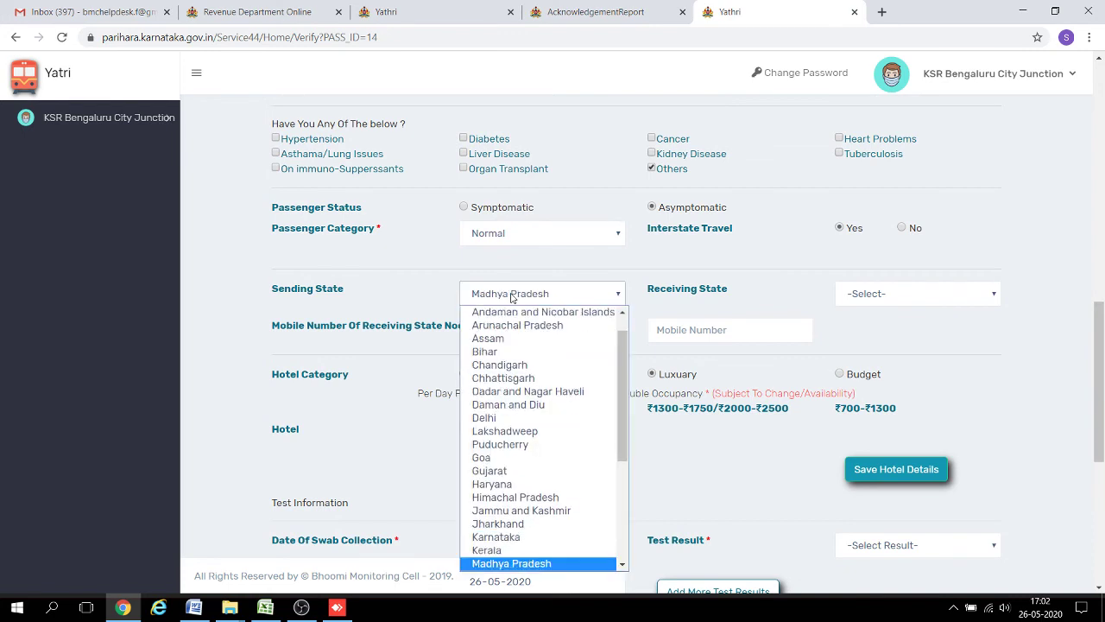
key(Down)
key(Return)
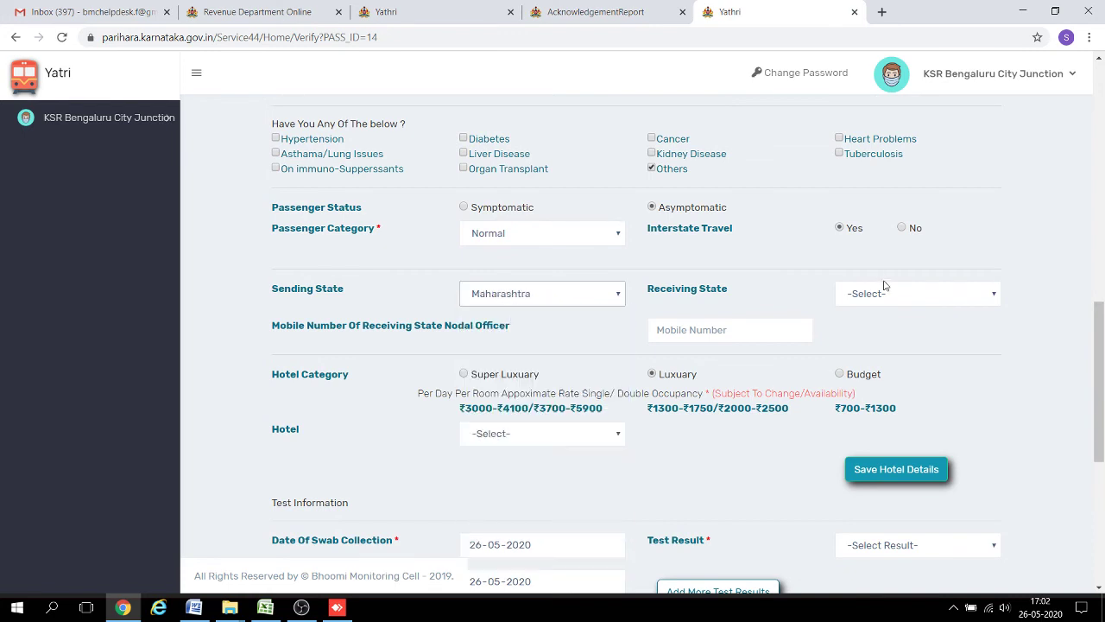
Set the receiving state to Karnataka and enter the nodal officer's mobile number.
click(884, 289)
key(k)
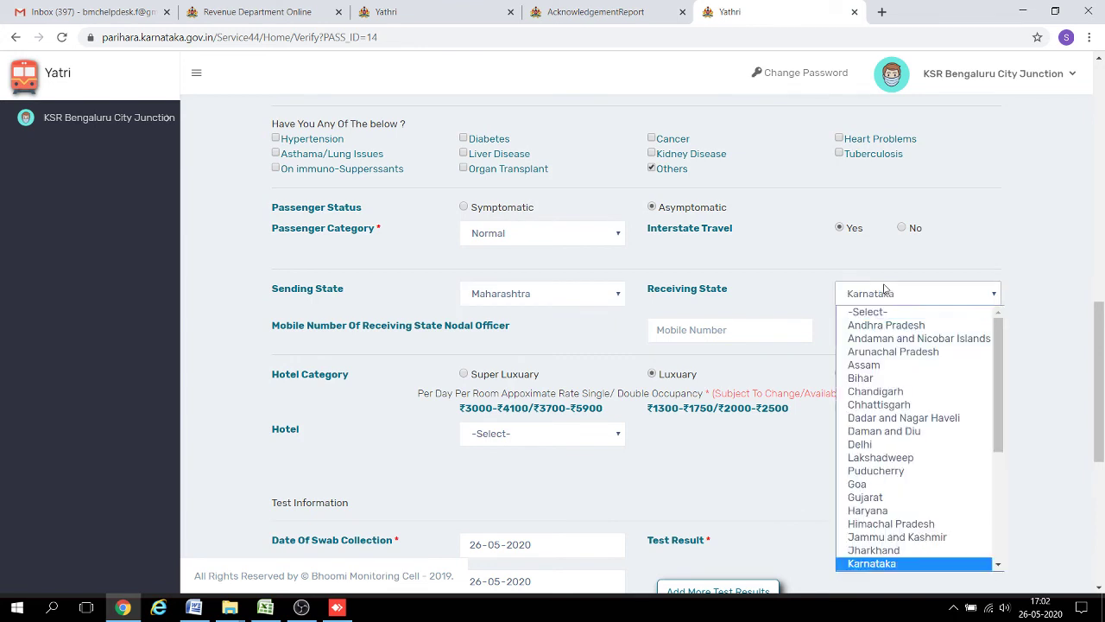
key(Return)
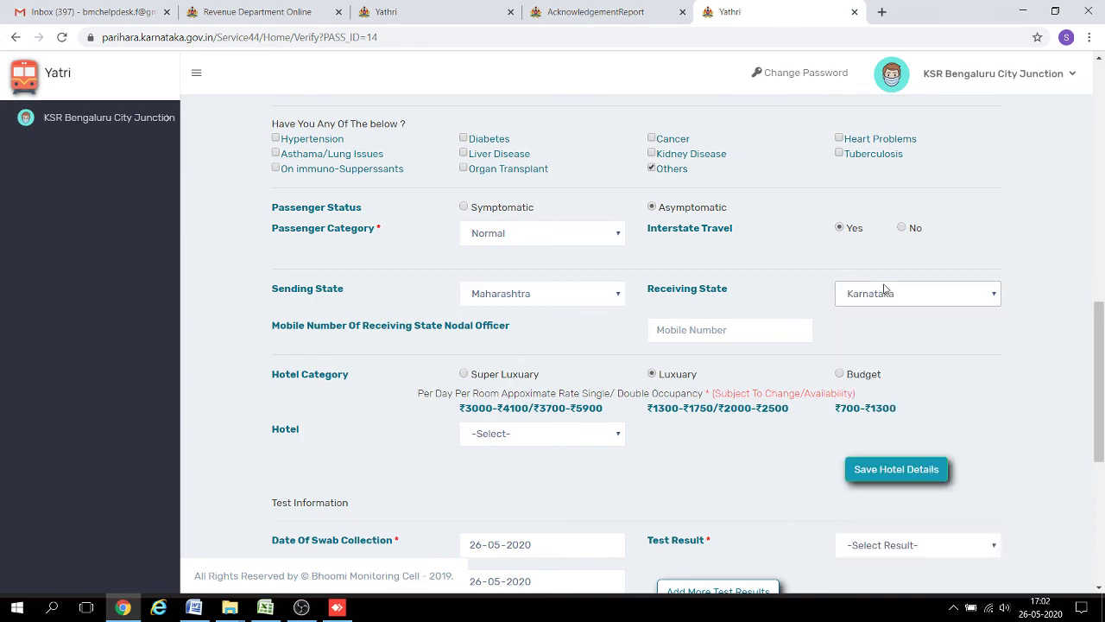
click(696, 330)
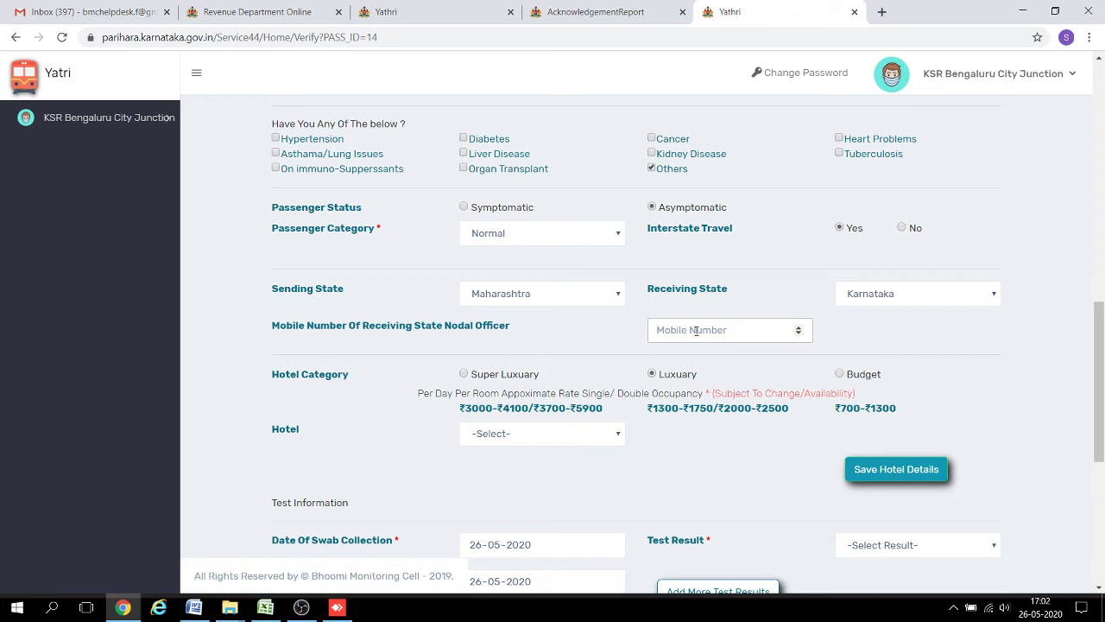
click(589, 437)
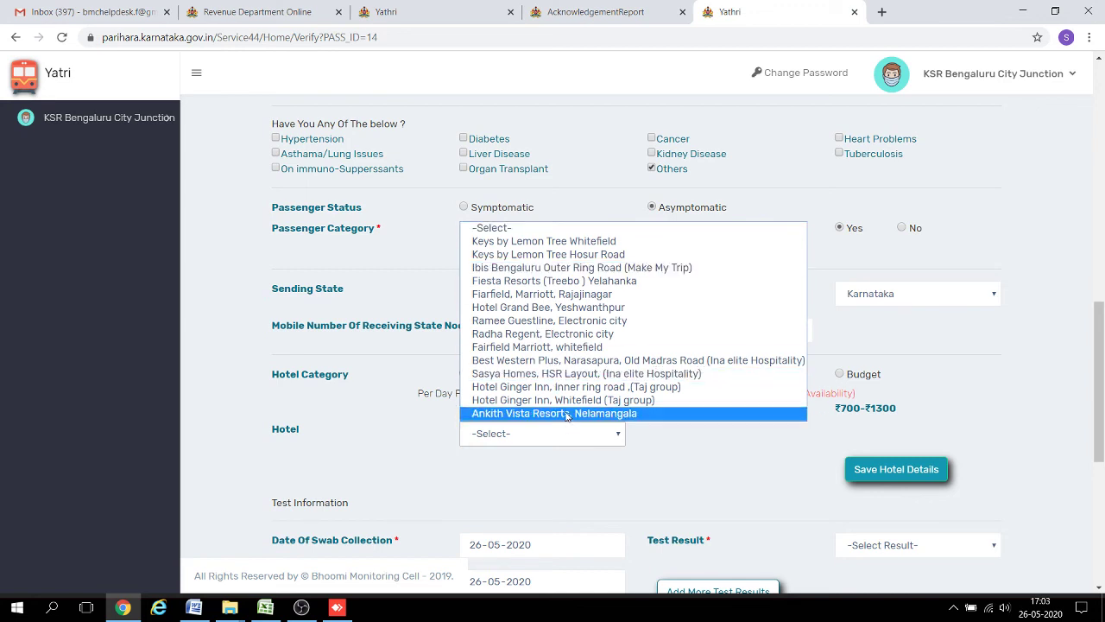
Assign Keys by Lemon Tree Whitefield as test6's hotel and save the hotel details.
click(555, 246)
click(867, 471)
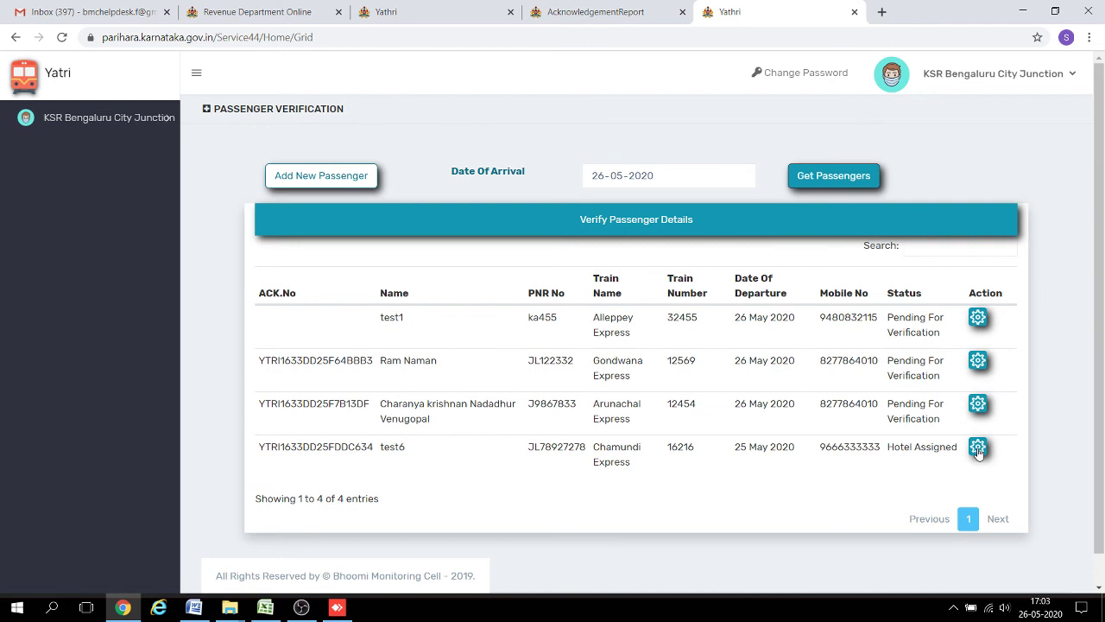
Reopen test6's verification record and bring the Test Information section into view.
click(978, 448)
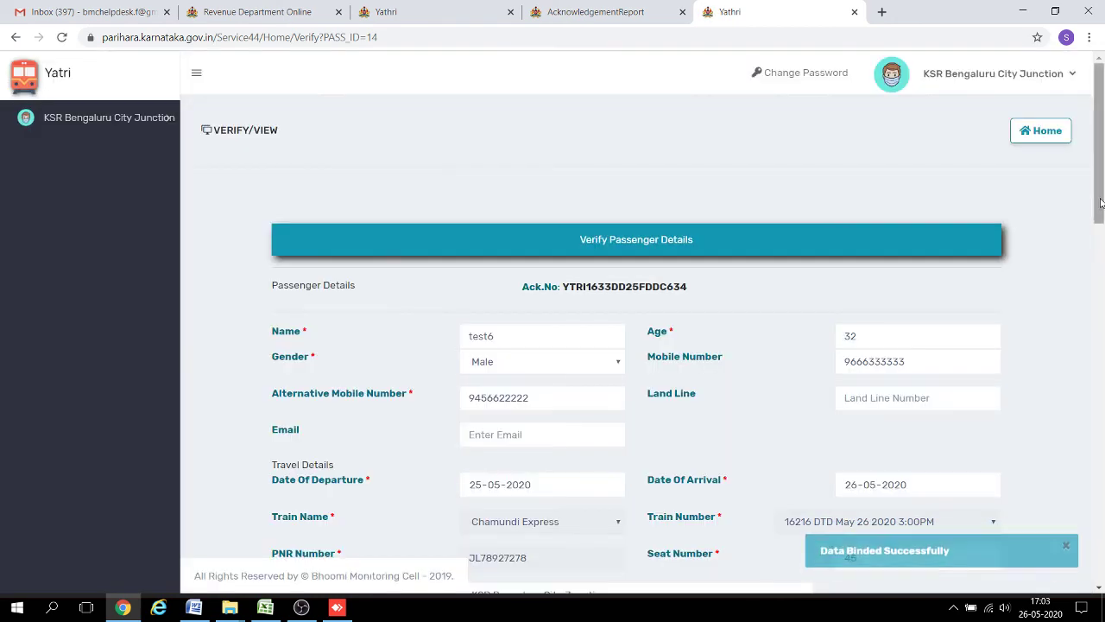
drag(1100, 207, 1100, 518)
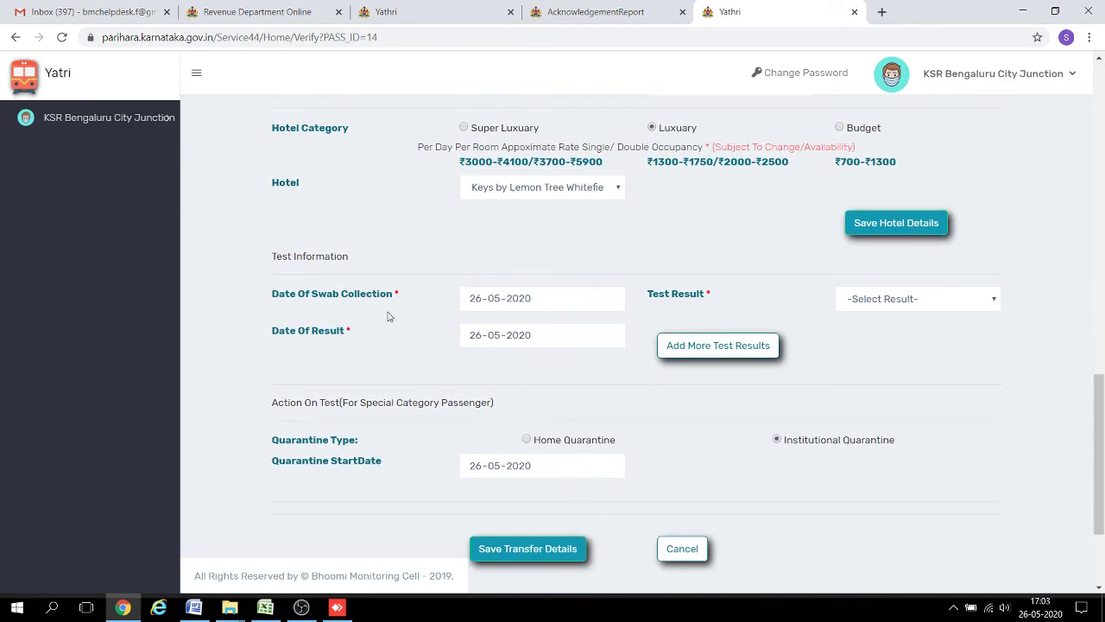
Add a Negative test result, swab and result dated 26 May 2020, to the test records.
click(871, 305)
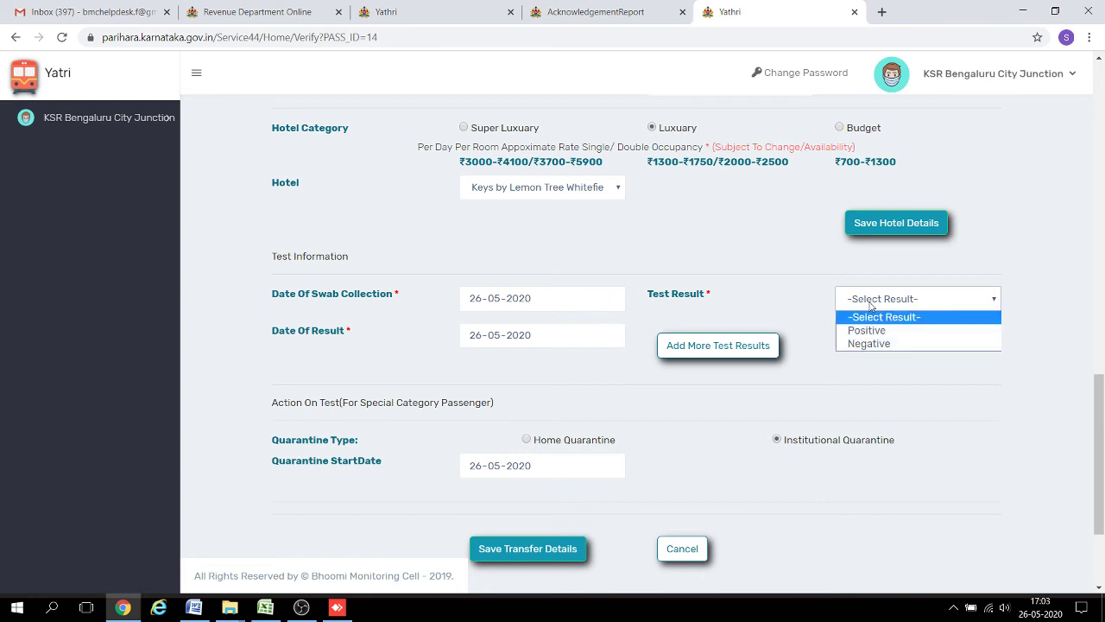
click(868, 344)
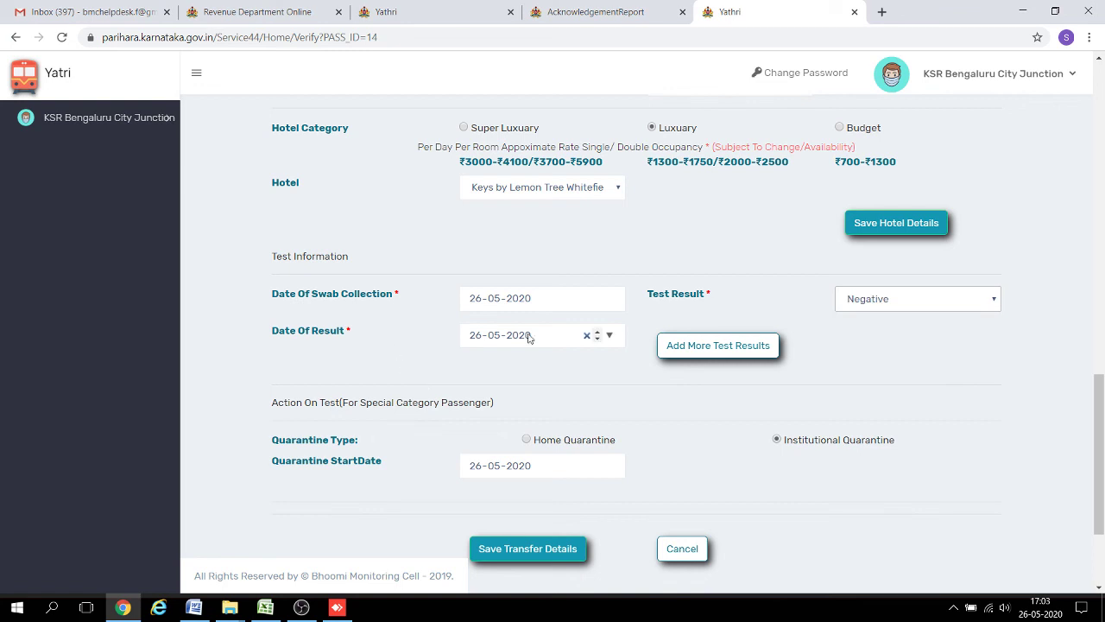
click(677, 345)
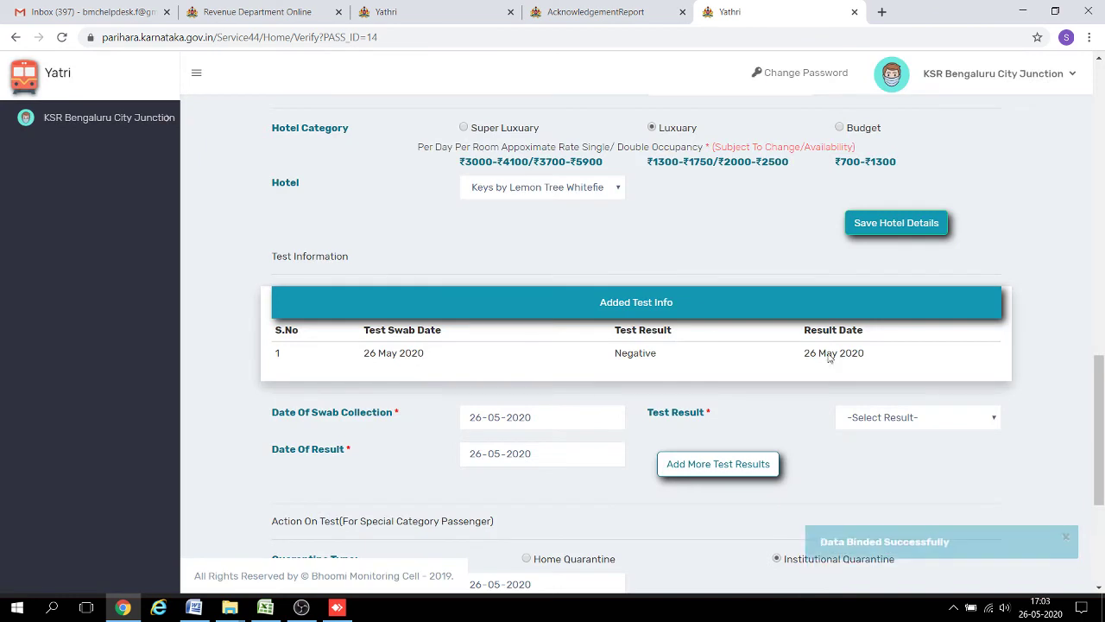
scroll(1102, 376, down, 3)
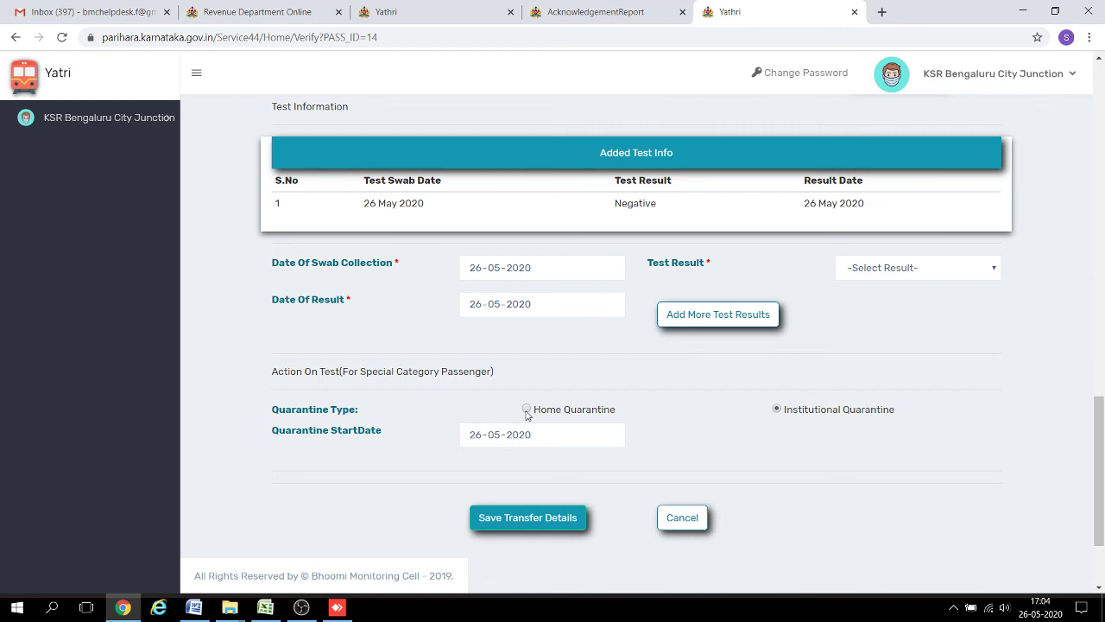
click(525, 409)
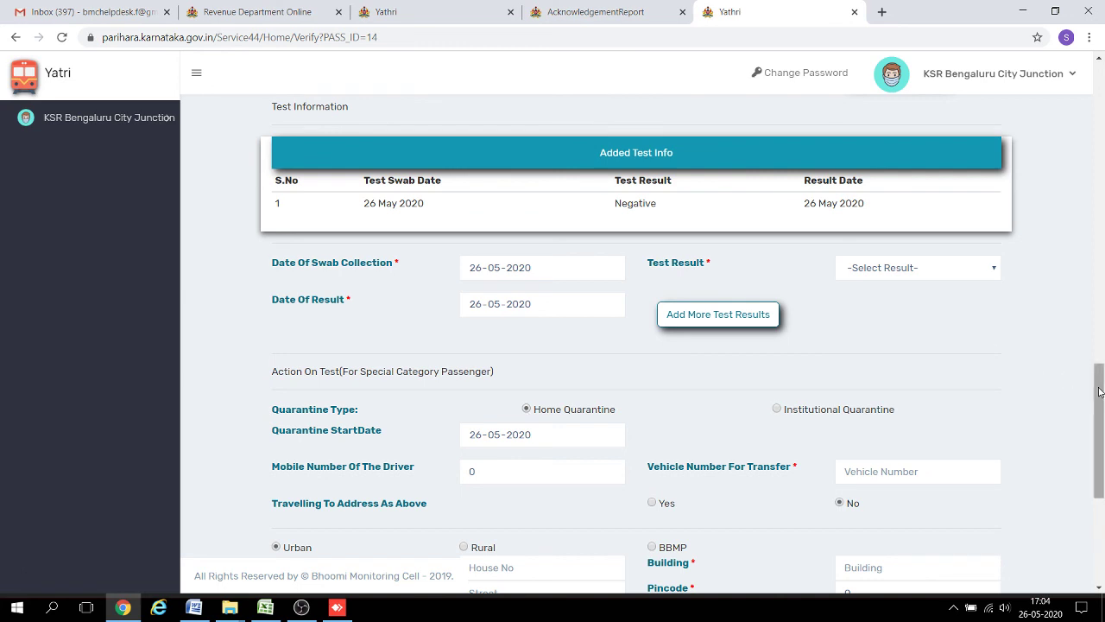
drag(1097, 388, 1100, 432)
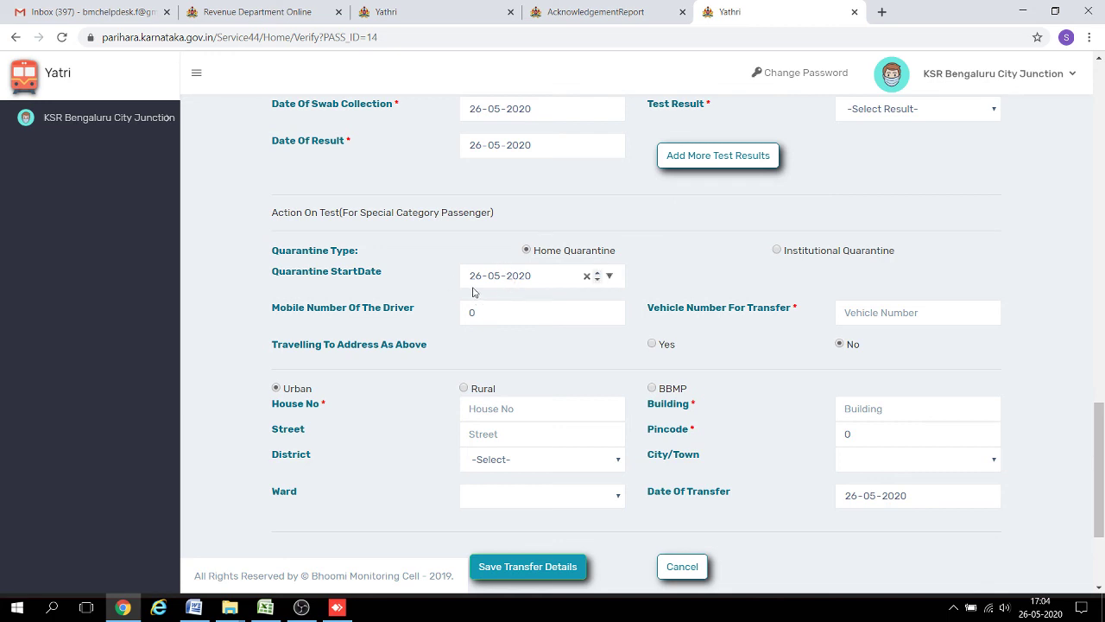
click(457, 313)
double_click(461, 315)
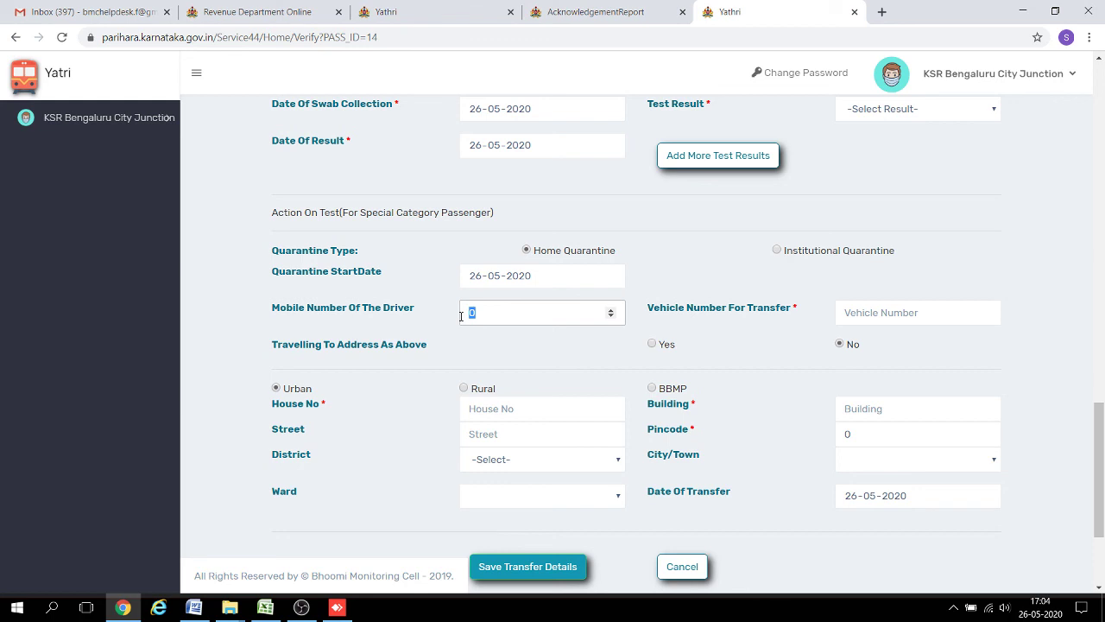
key(Tab)
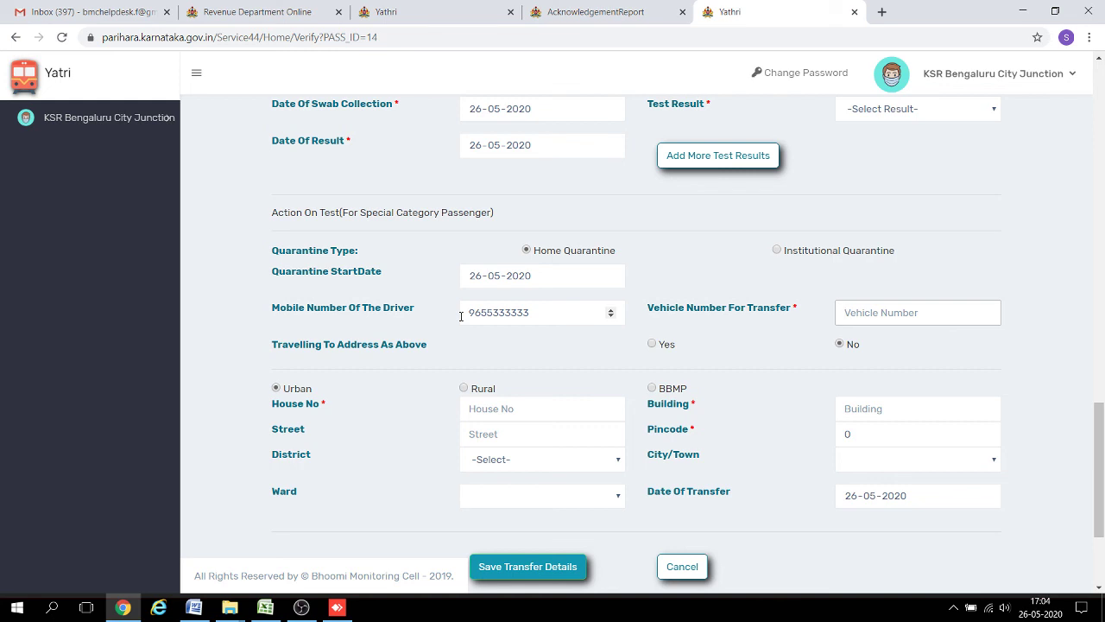
text(KA107888)
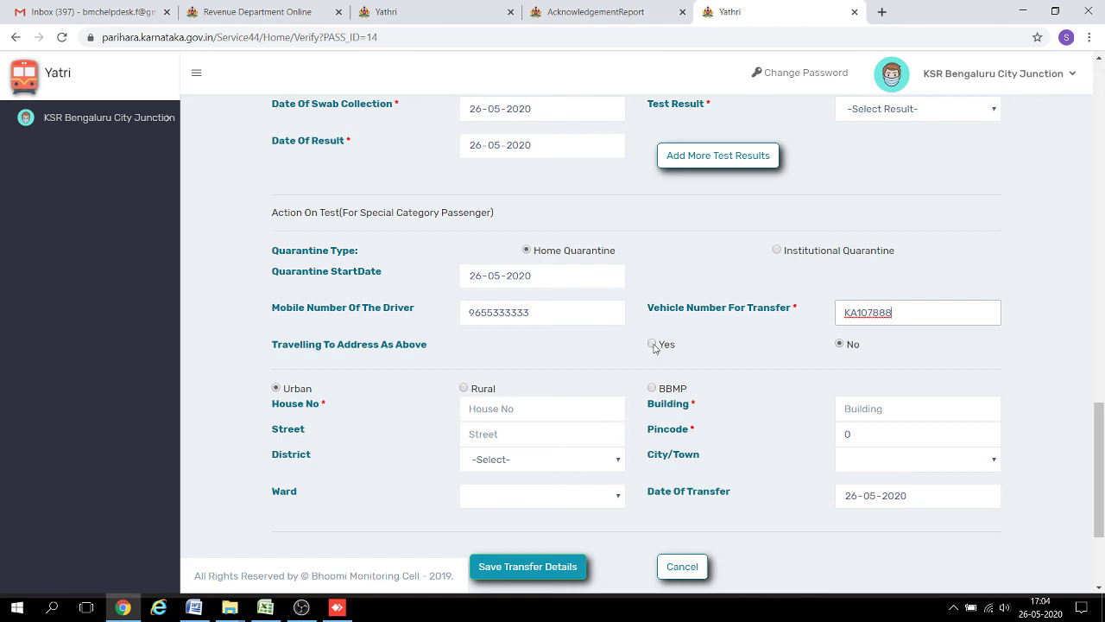
click(654, 345)
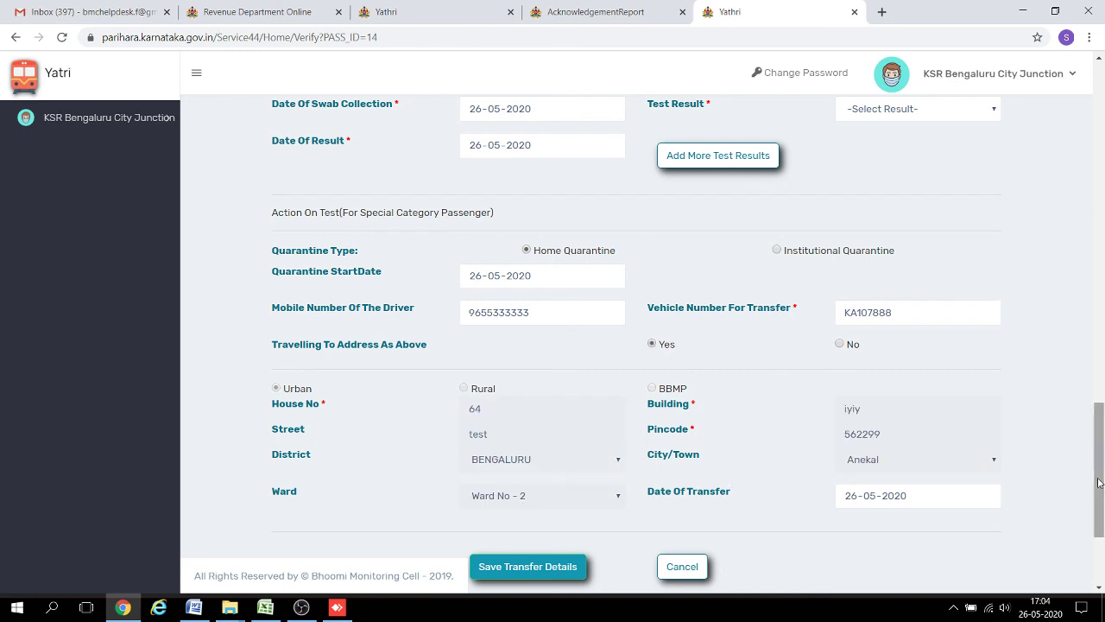
scroll(1098, 483, down, 2)
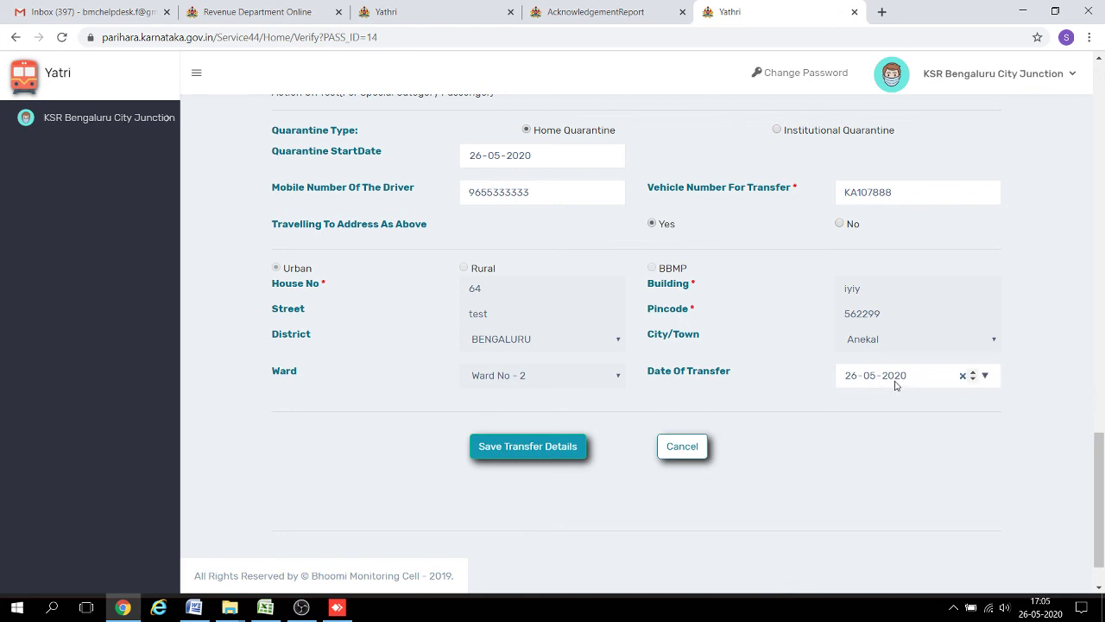
Save the transfer details so test6 shows Qurantined, then log out to the login page.
click(564, 447)
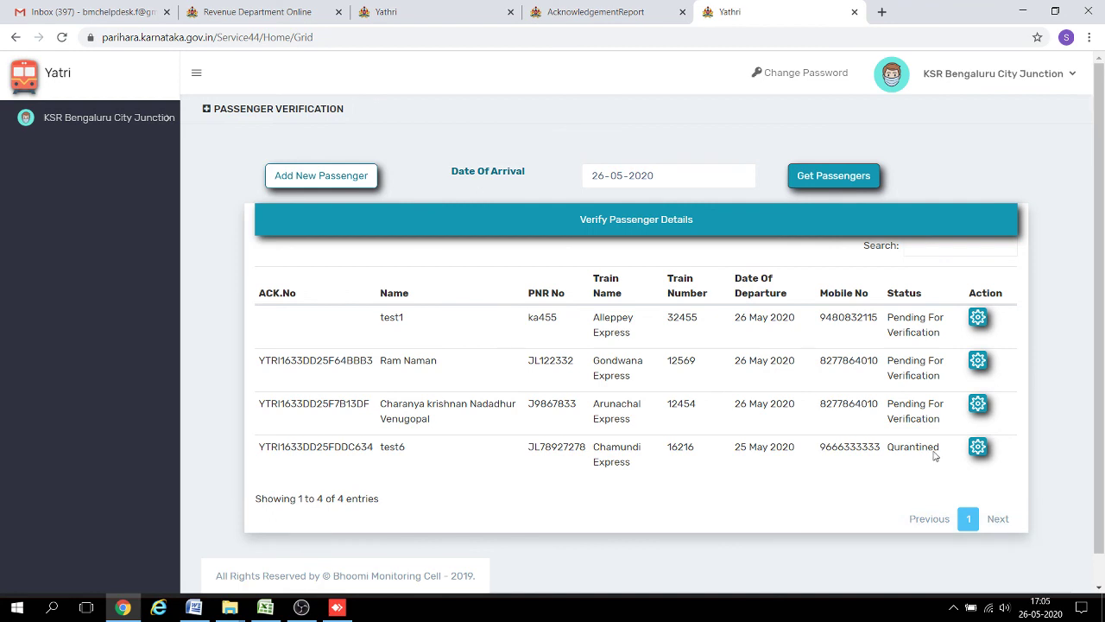
click(1071, 75)
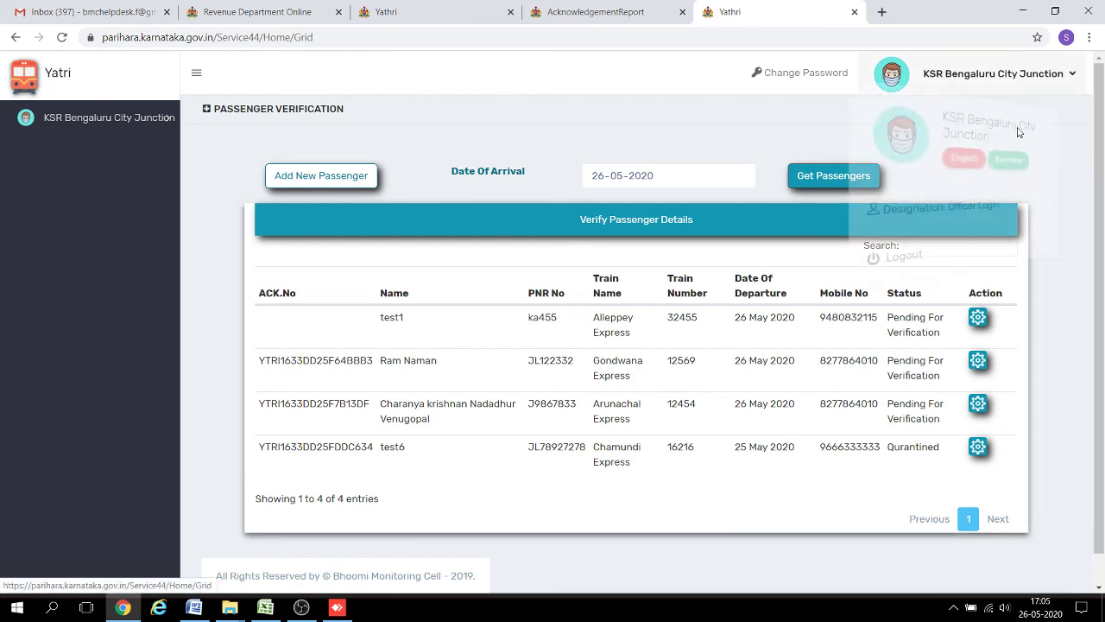
click(898, 248)
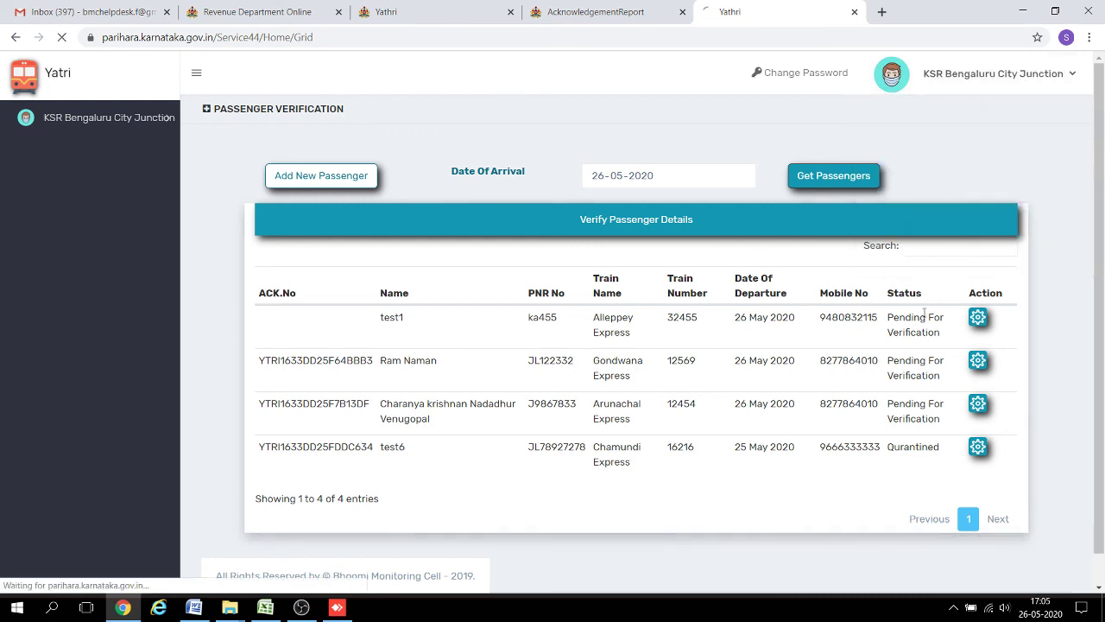
click(954, 607)
right_click(910, 582)
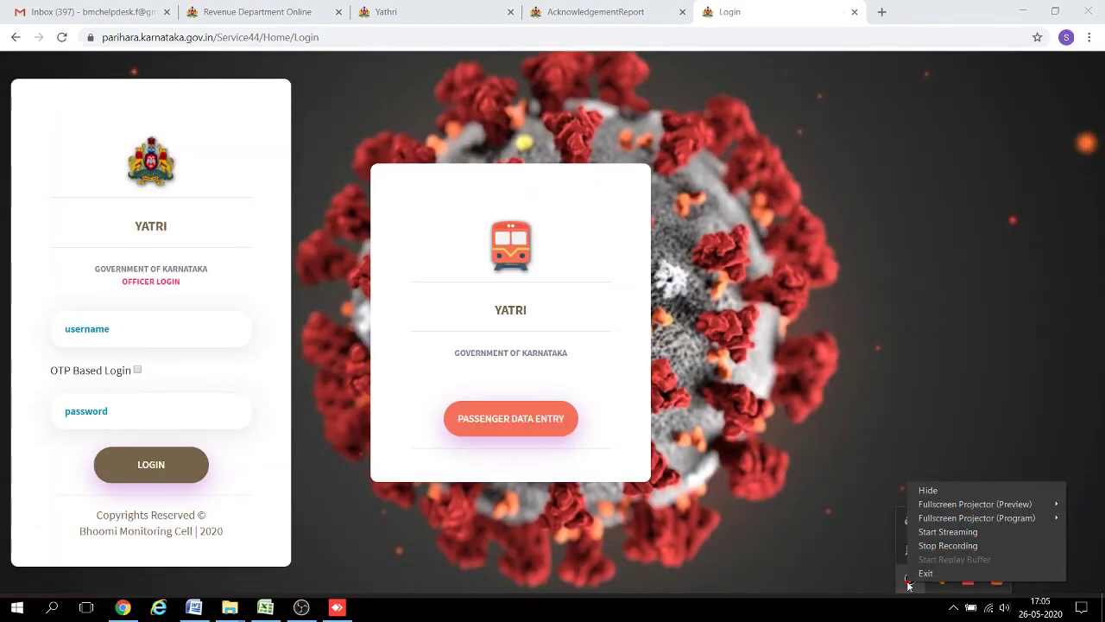